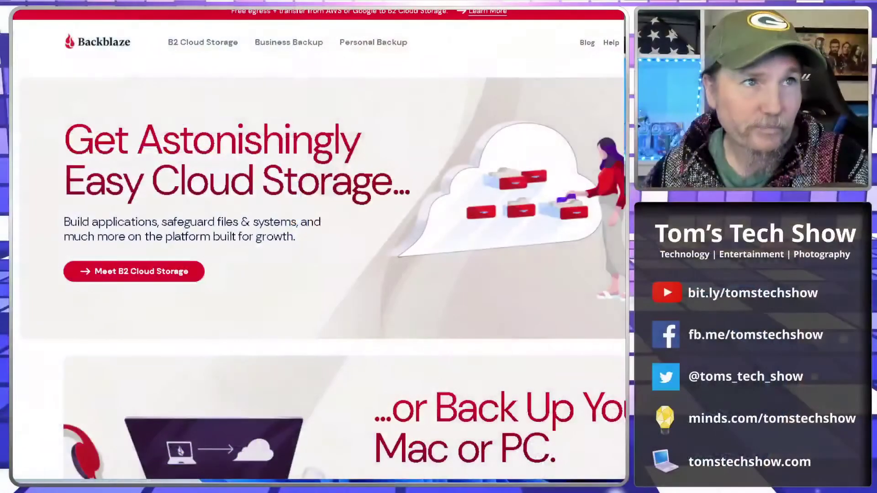
# Scroll up and down through the Backblaze homepage to look it over
pyautogui.scroll(-1, 374, 220)
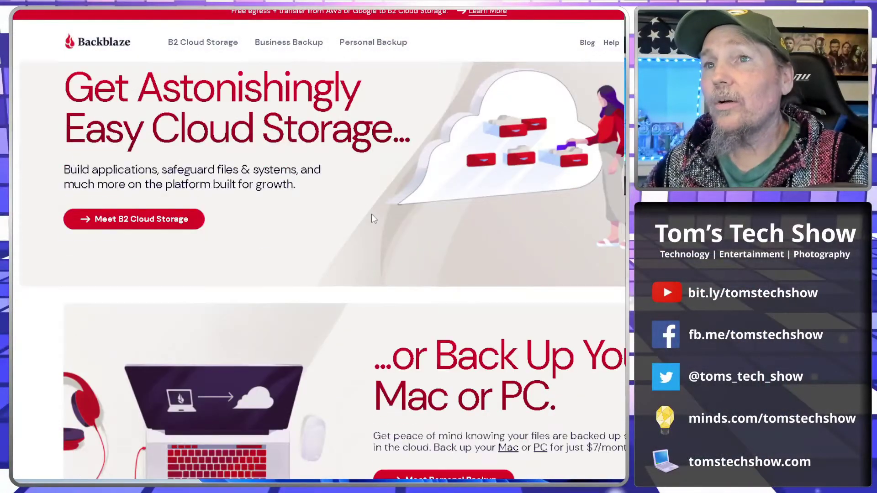
pyautogui.scroll(1, 374, 219)
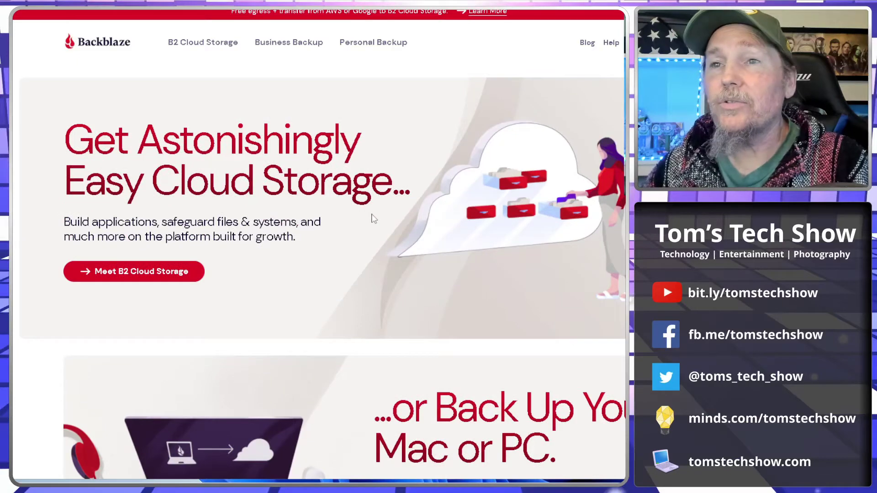
pyautogui.scroll(-1, 373, 219)
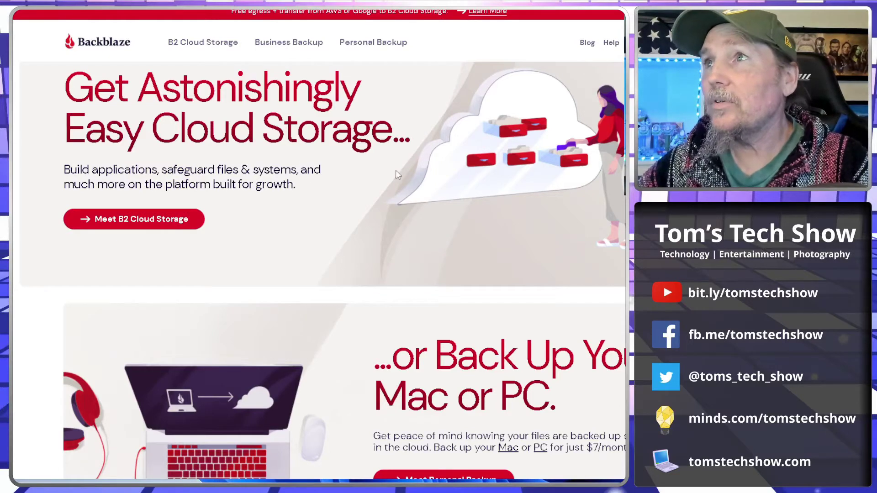
pyautogui.scroll(1, 396, 169)
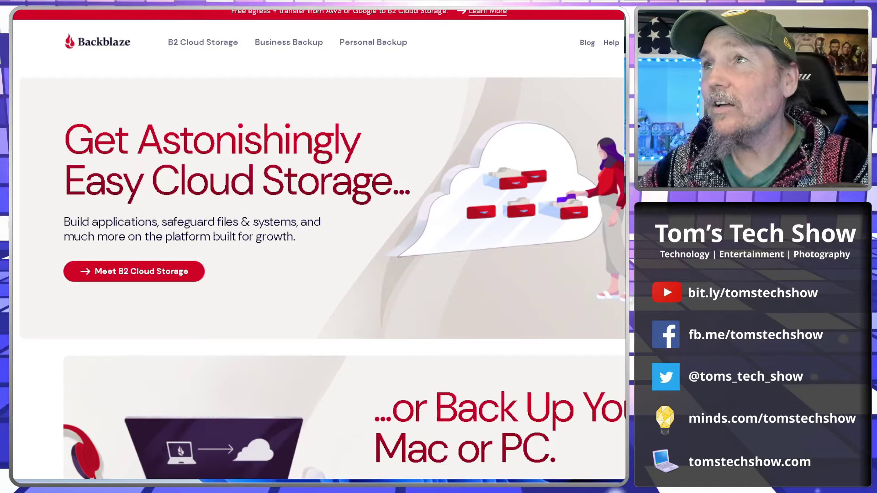
pyautogui.scroll(-20, 378, 305)
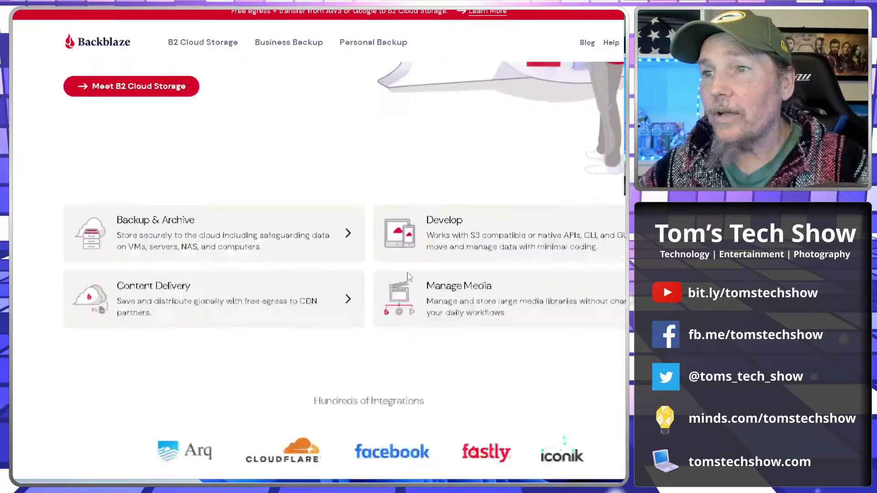
pyautogui.scroll(-7, 379, 305)
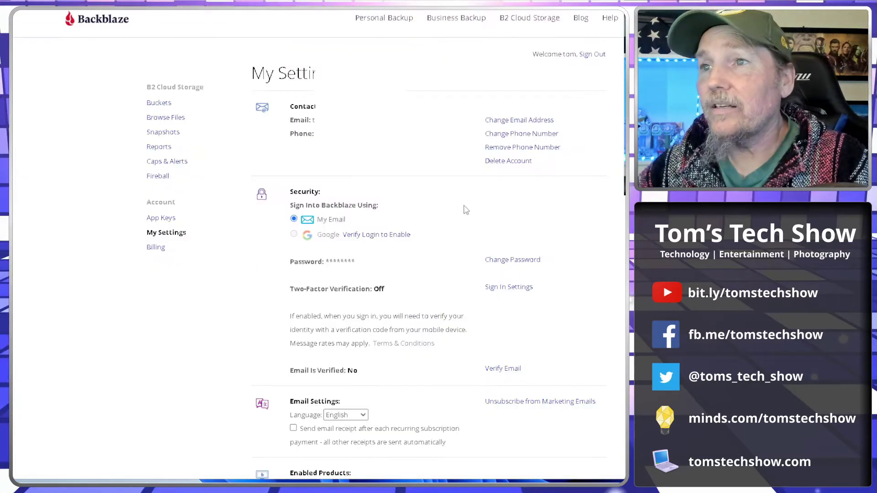
pyautogui.scroll(-1, 440, 242)
pyautogui.scroll(1, 440, 242)
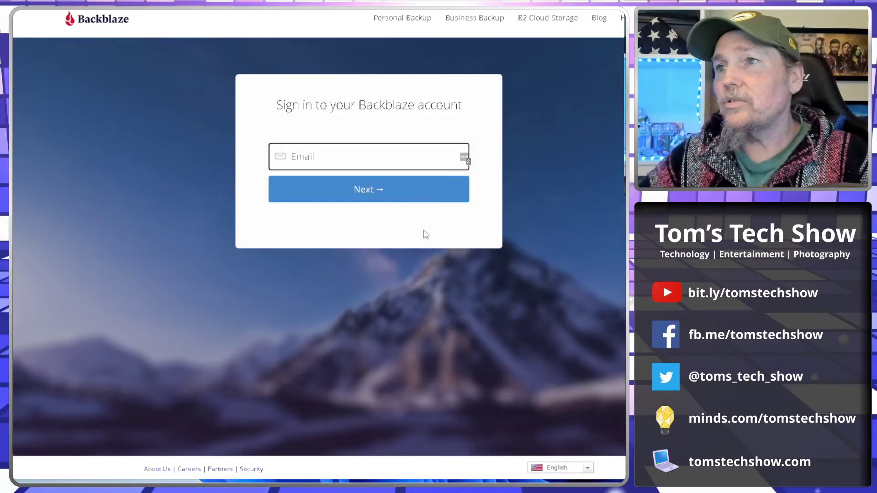
# Sign in to Backblaze with the account e-mail and password saved in LastPass
pyautogui.click(464, 160)
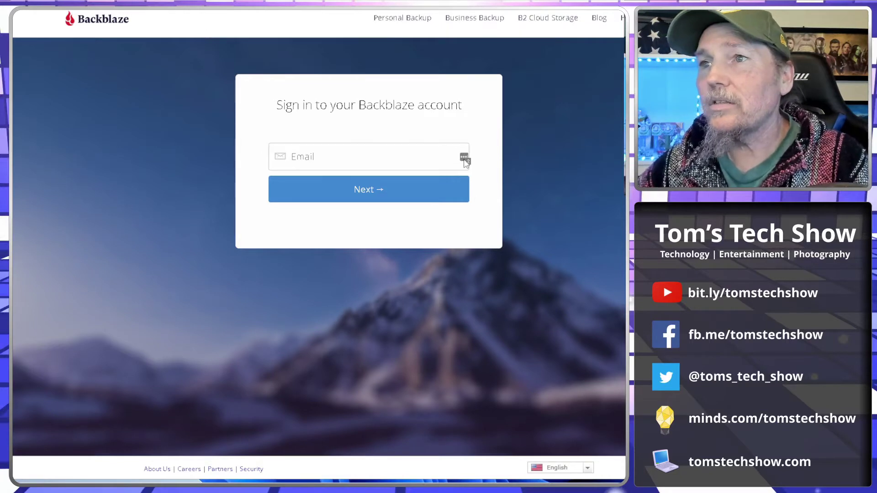
pyautogui.click(390, 232)
pyautogui.click(372, 201)
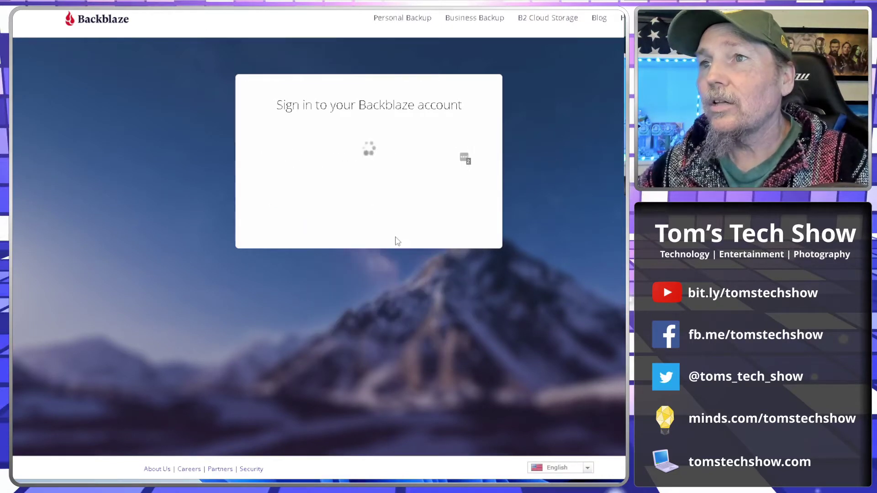
pyautogui.click(464, 187)
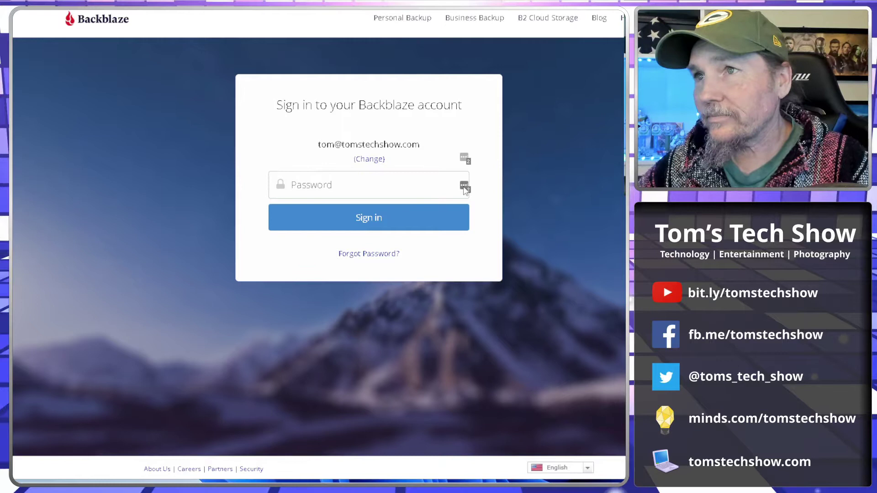
pyautogui.click(465, 189)
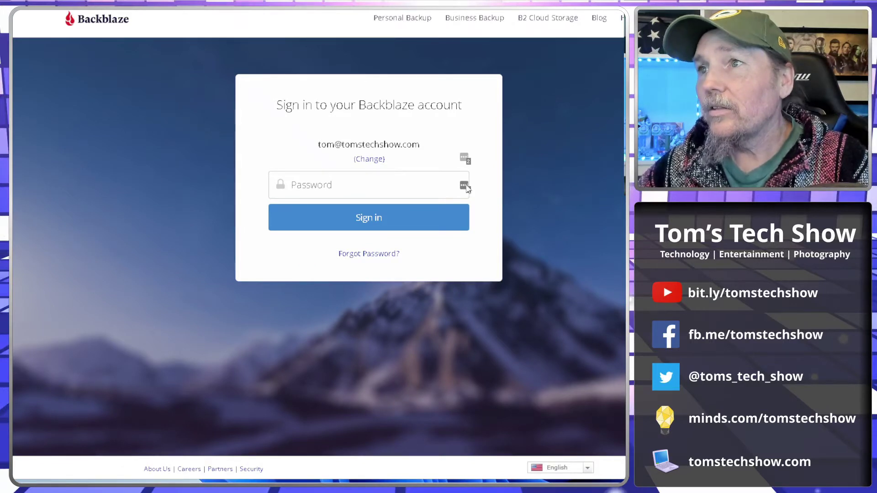
pyautogui.click(372, 260)
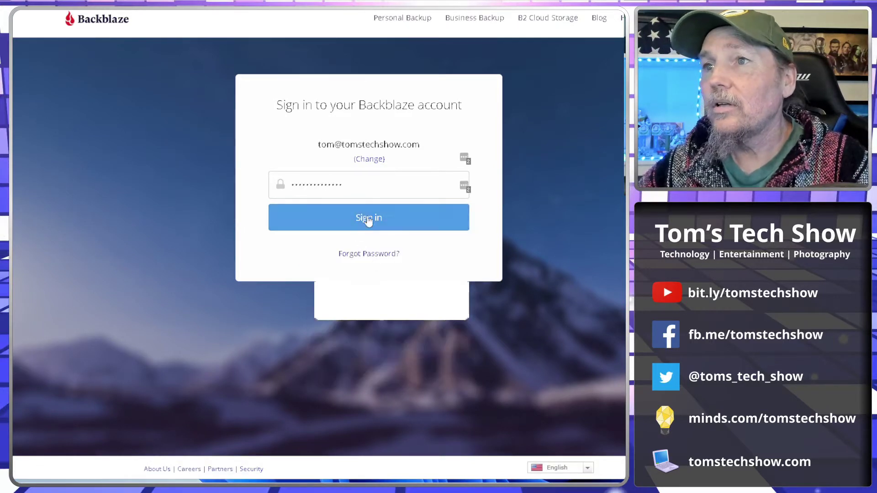
pyautogui.click(368, 219)
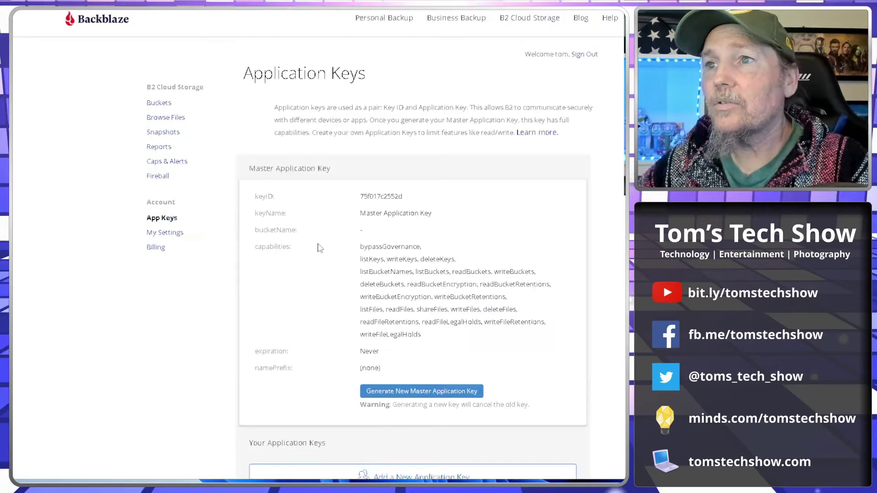
# Generate a new Master Application Key, confirming replacement of the old key
pyautogui.scroll(-1, 517, 339)
pyautogui.scroll(1, 516, 339)
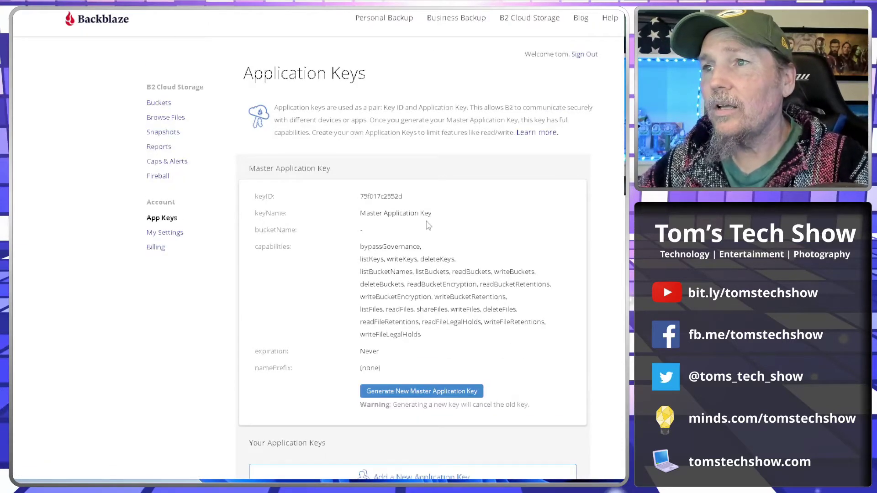
pyautogui.scroll(-3, 530, 348)
pyautogui.scroll(2, 541, 356)
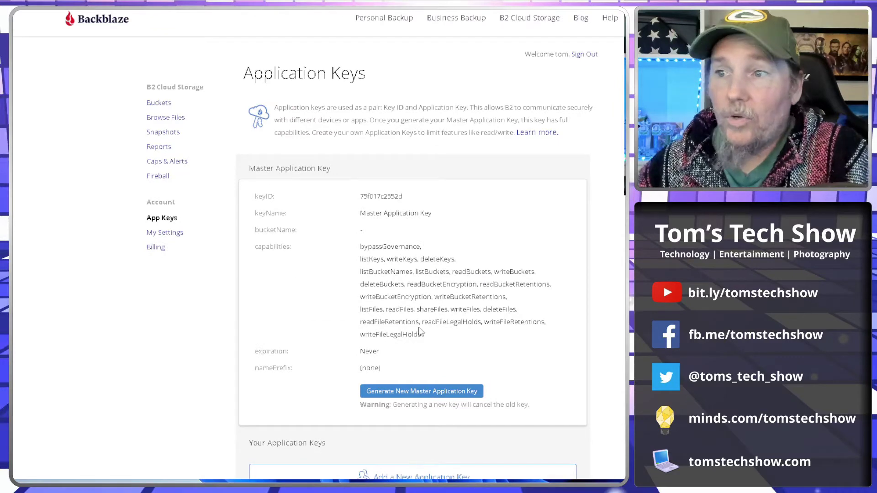
pyautogui.click(421, 391)
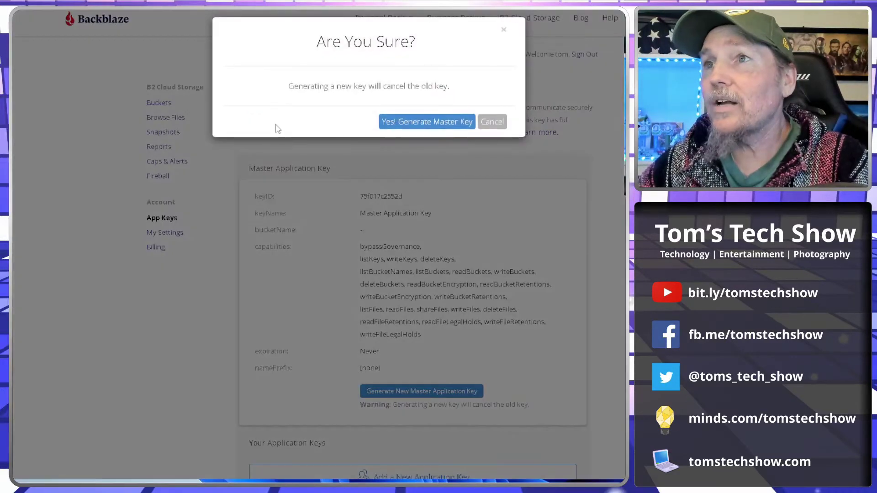
pyautogui.click(434, 123)
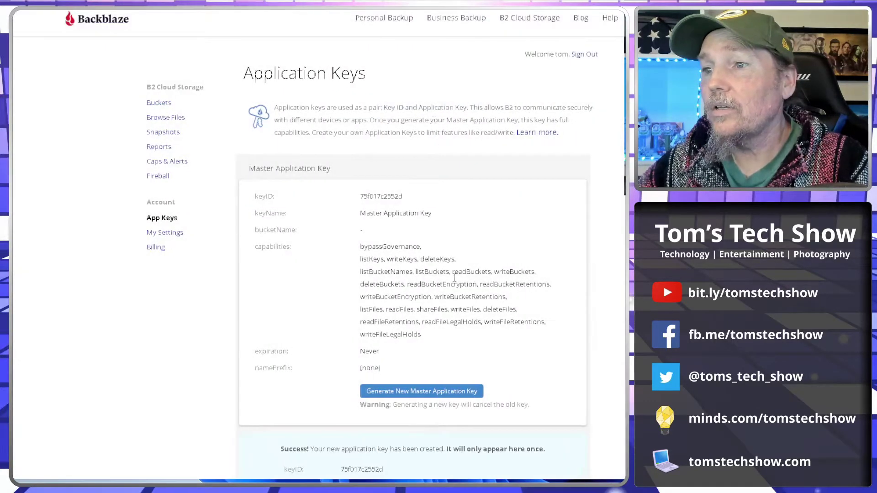
# Select and copy the new key ID and application key details
pyautogui.scroll(-3, 454, 277)
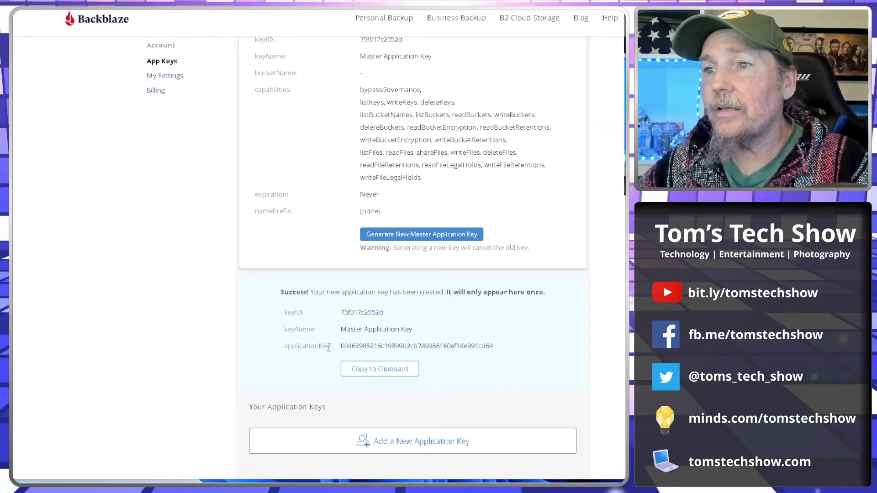
pyautogui.moveTo(280, 291); pyautogui.dragTo(508, 354)
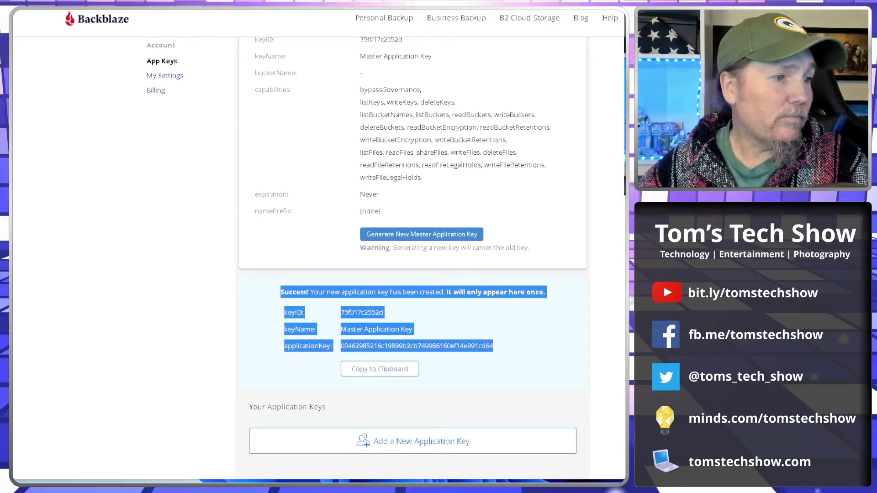
pyautogui.hotkey('alt', 'Tab')
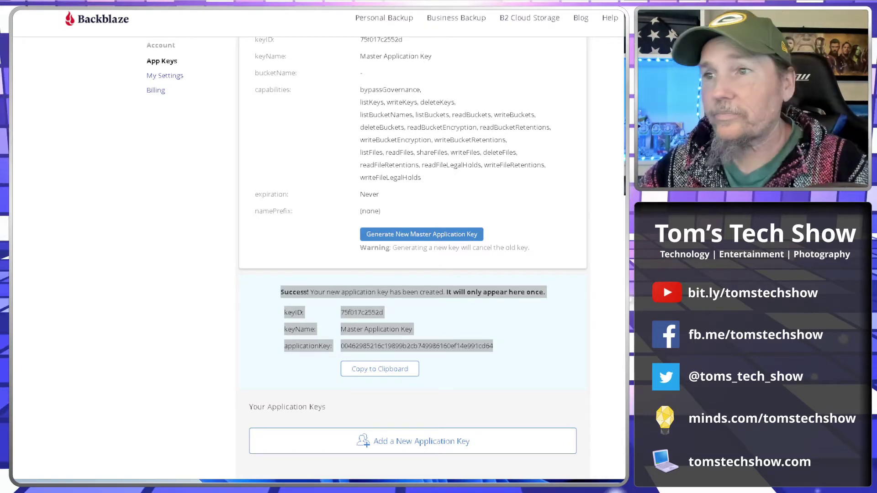
pyautogui.scroll(3, 473, 376)
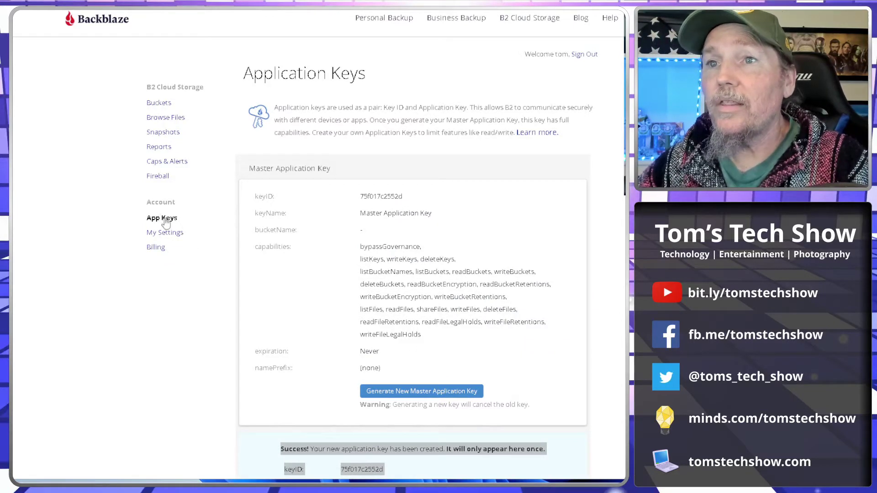
# Create a private B2 bucket named TTS-Photos, leaving encryption and object lock disabled
pyautogui.click(164, 105)
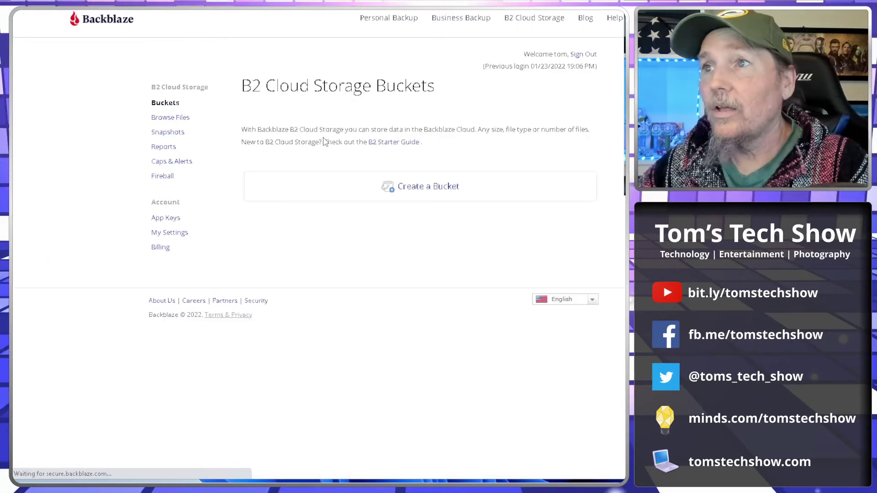
pyautogui.click(428, 189)
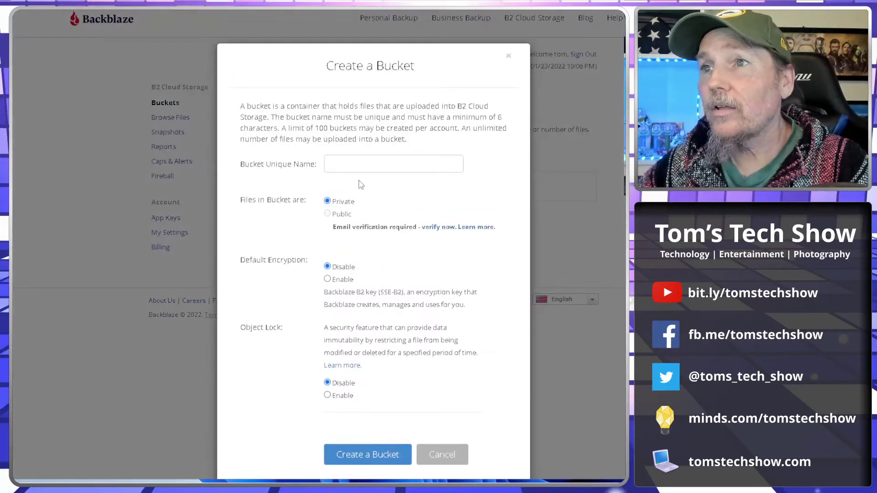
pyautogui.click(356, 165)
pyautogui.write('TT')
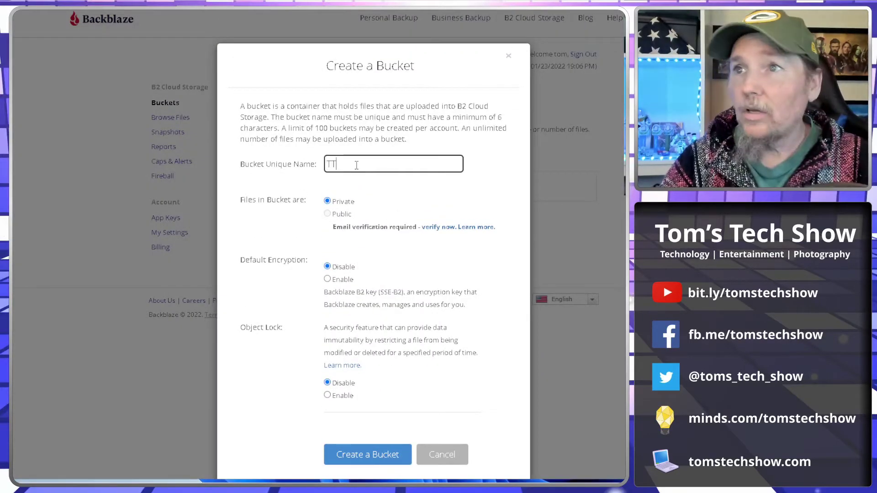
pyautogui.write('S-Photos')
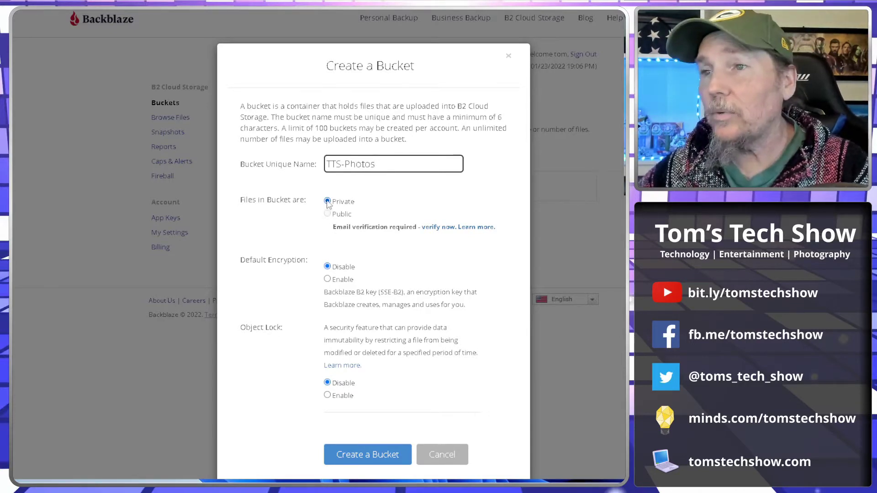
pyautogui.scroll(-1, 327, 205)
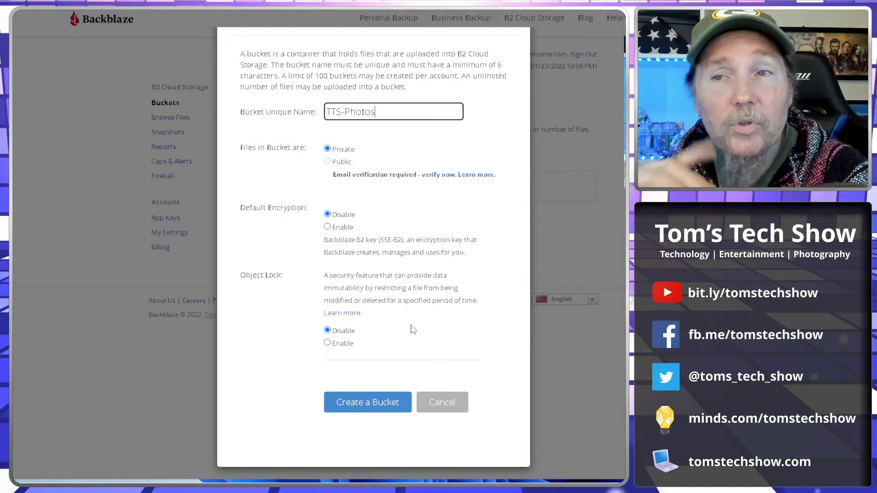
pyautogui.click(381, 406)
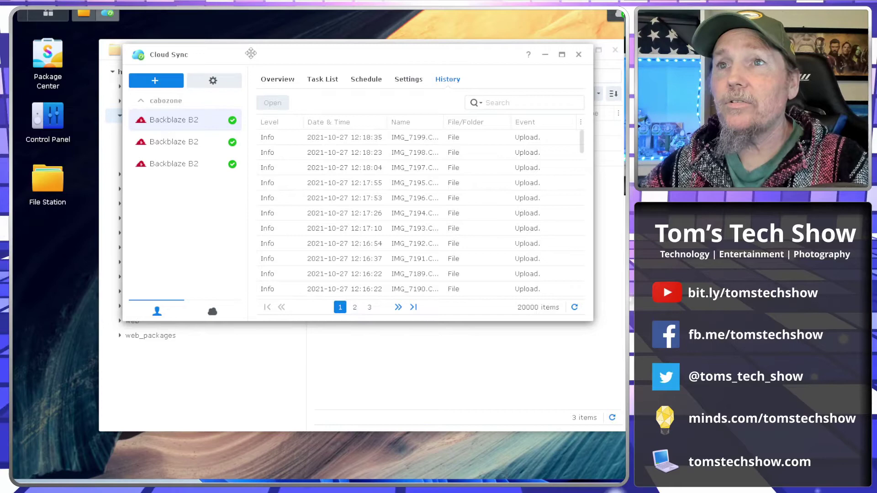
# Start a new Cloud Sync task, then close the Cloud Providers picker without continuing
pyautogui.moveTo(252, 52); pyautogui.dragTo(235, 65)
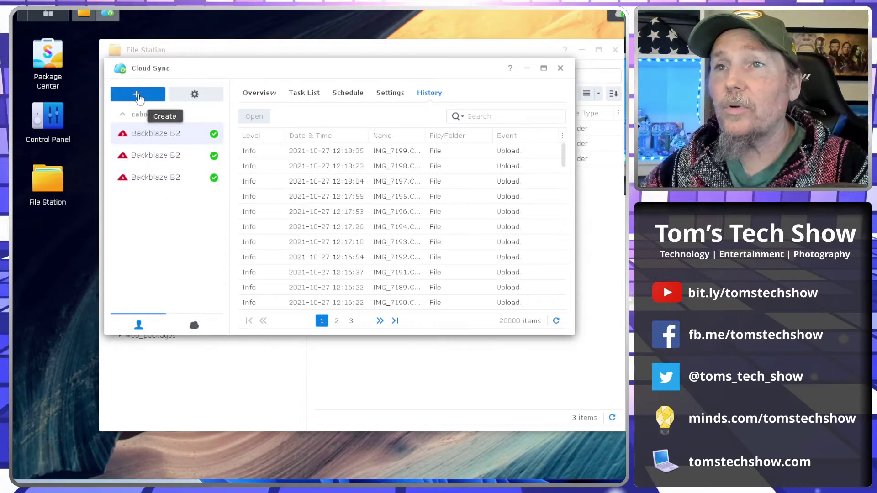
pyautogui.click(137, 95)
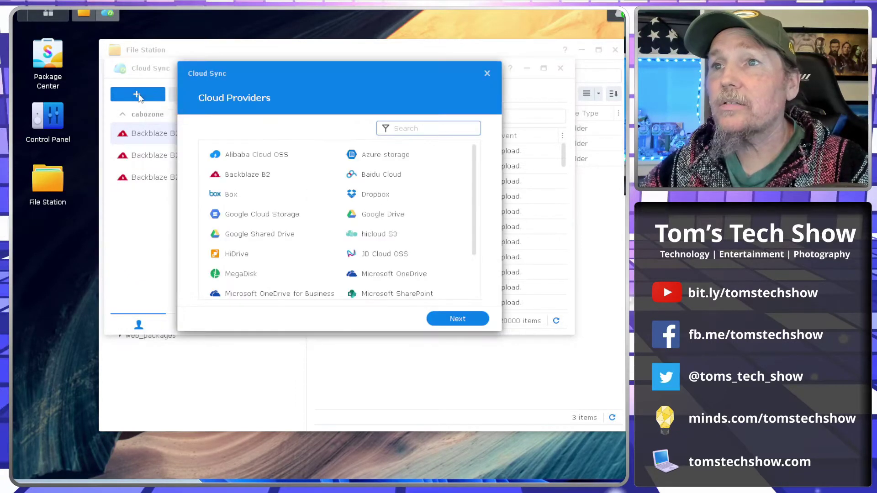
pyautogui.click(240, 177)
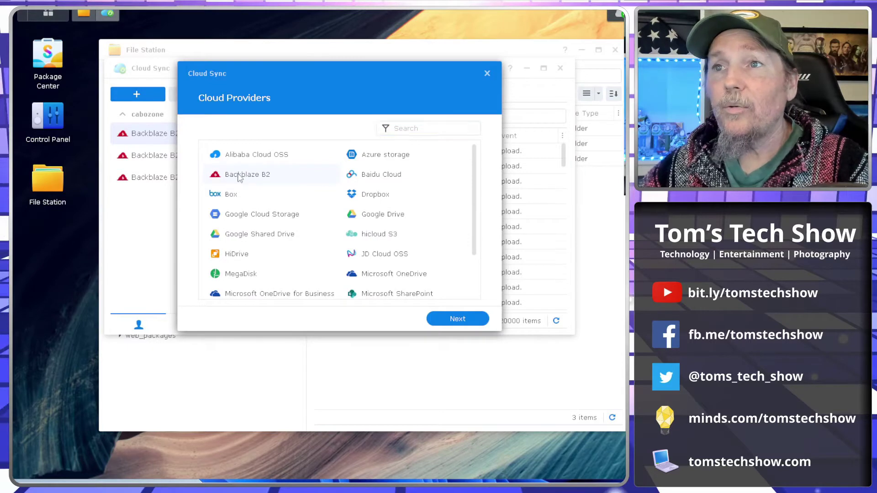
pyautogui.click(488, 74)
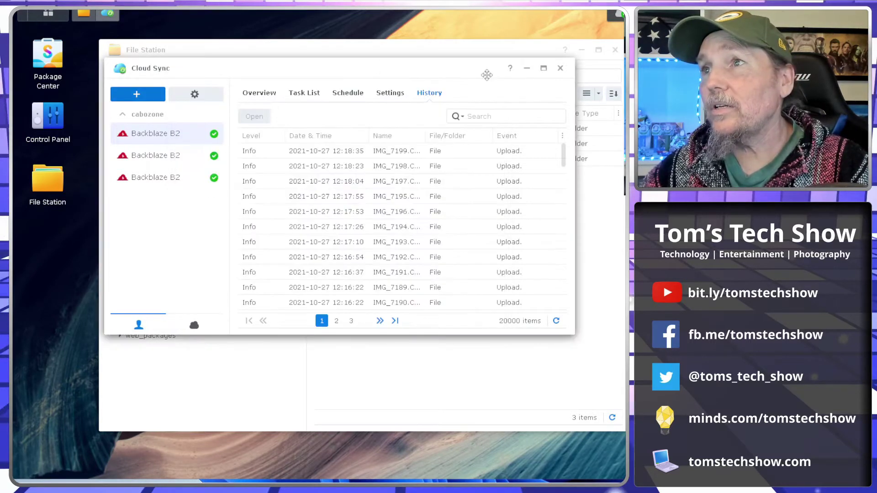
# Close File Station and dismiss the Main Menu, leaving the Cloud Sync window repositioned
pyautogui.moveTo(372, 68); pyautogui.dragTo(379, 98)
pyautogui.click(615, 49)
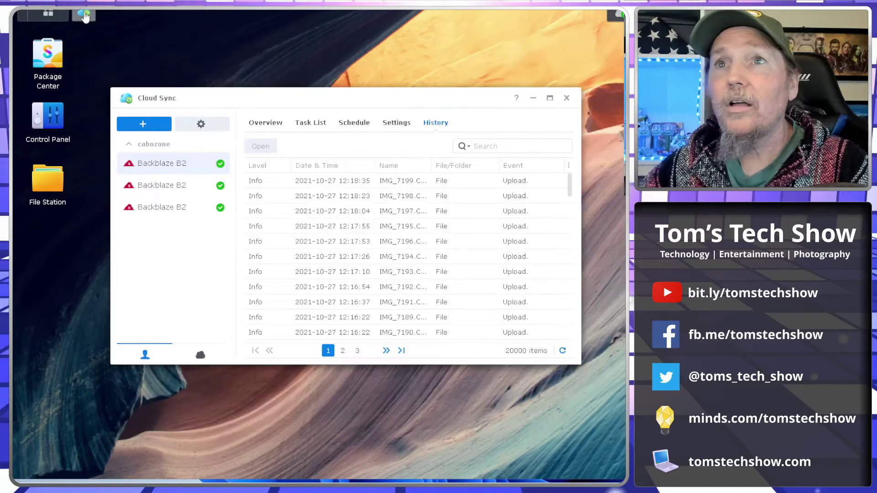
pyautogui.click(48, 13)
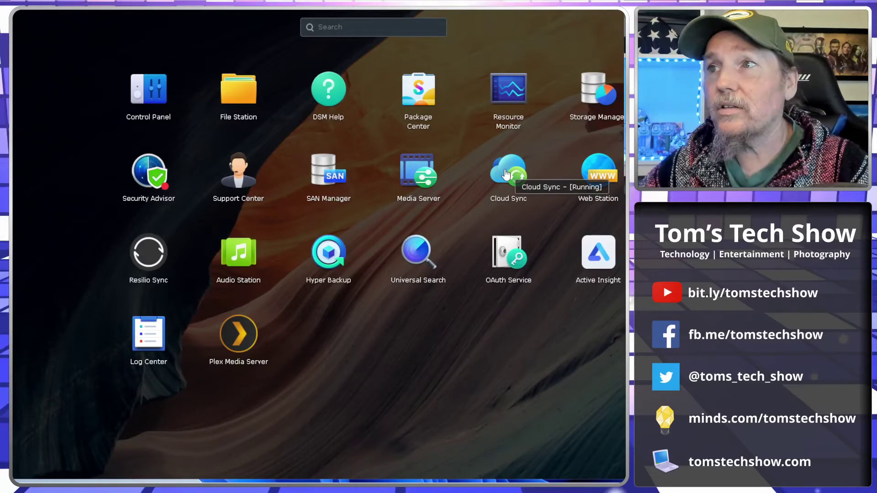
pyautogui.click(358, 362)
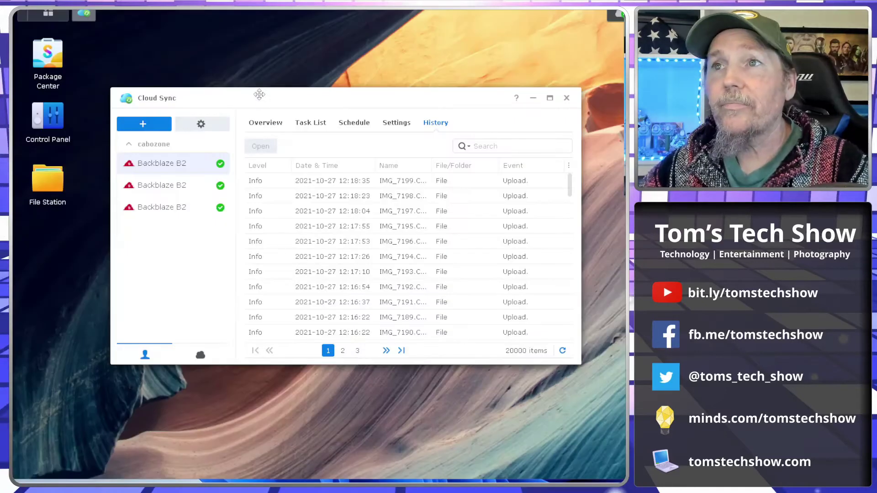
pyautogui.moveTo(257, 90); pyautogui.dragTo(274, 101)
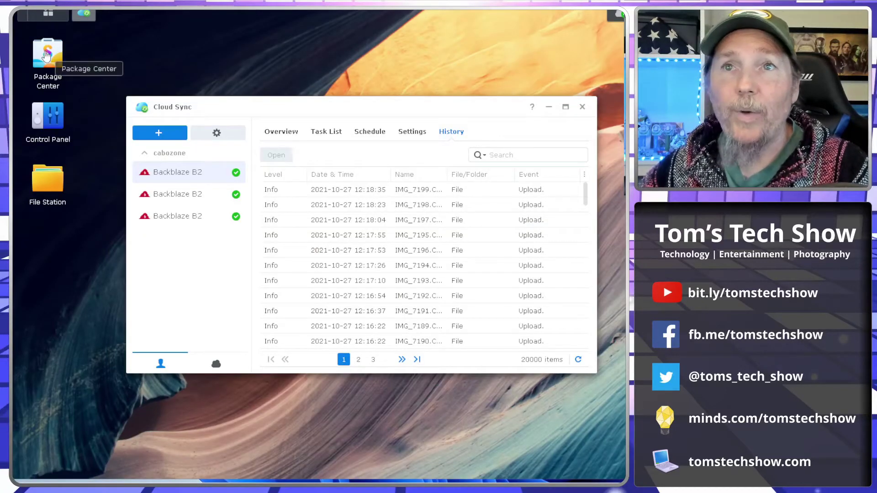
pyautogui.click(47, 55)
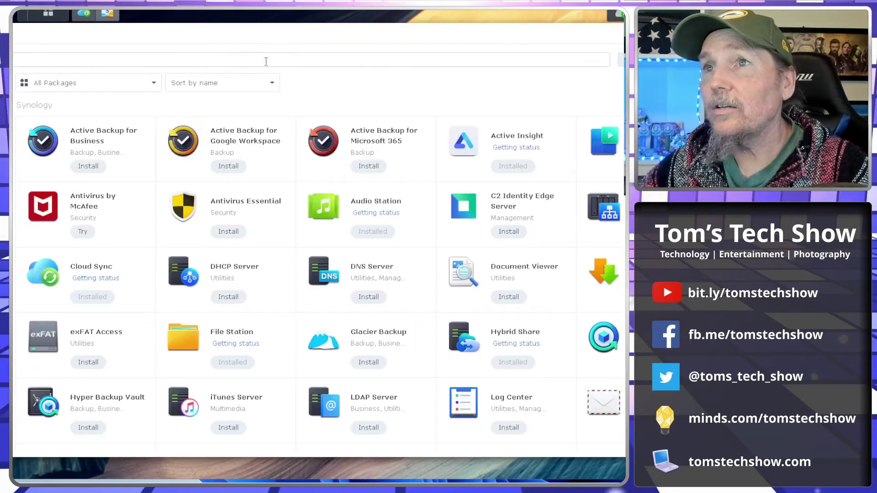
pyautogui.moveTo(144, 32); pyautogui.dragTo(281, 41)
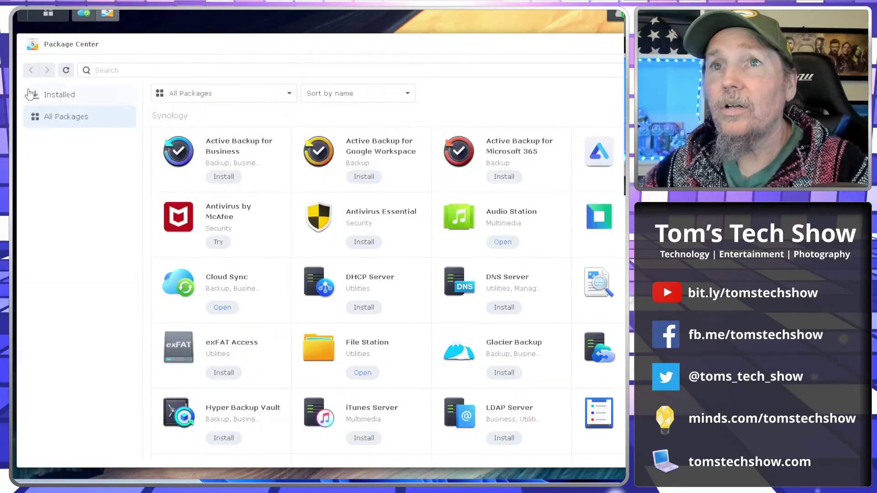
pyautogui.moveTo(18, 101); pyautogui.dragTo(233, 102)
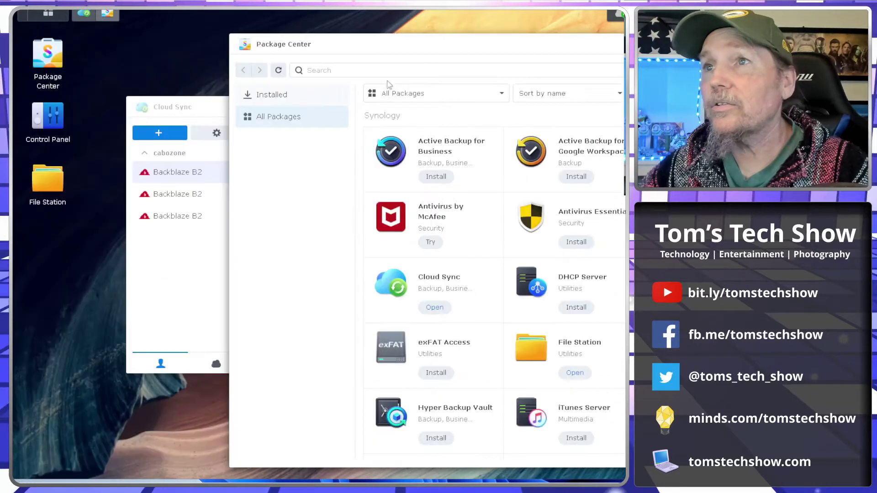
pyautogui.moveTo(406, 44); pyautogui.dragTo(251, 37)
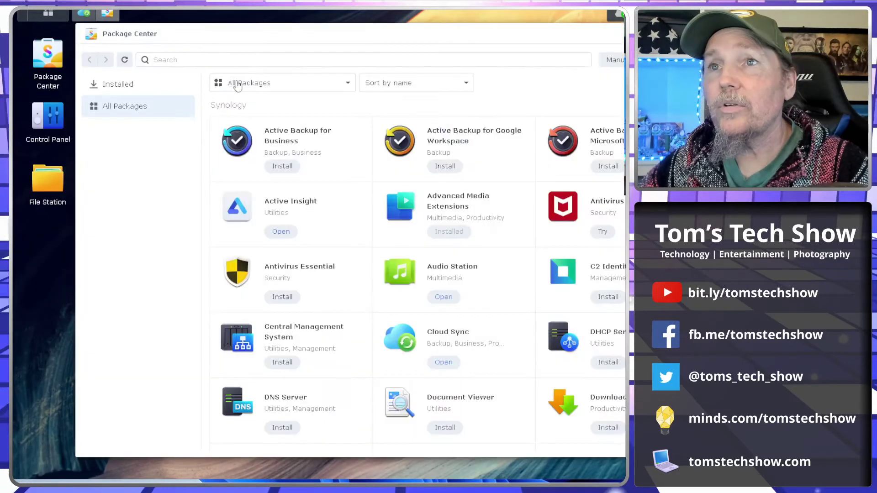
pyautogui.click(205, 59)
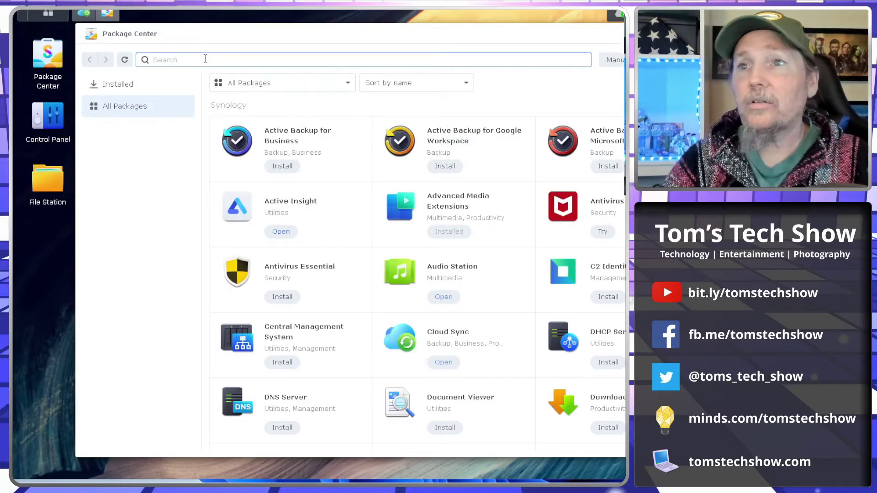
pyautogui.write('cloud syu')
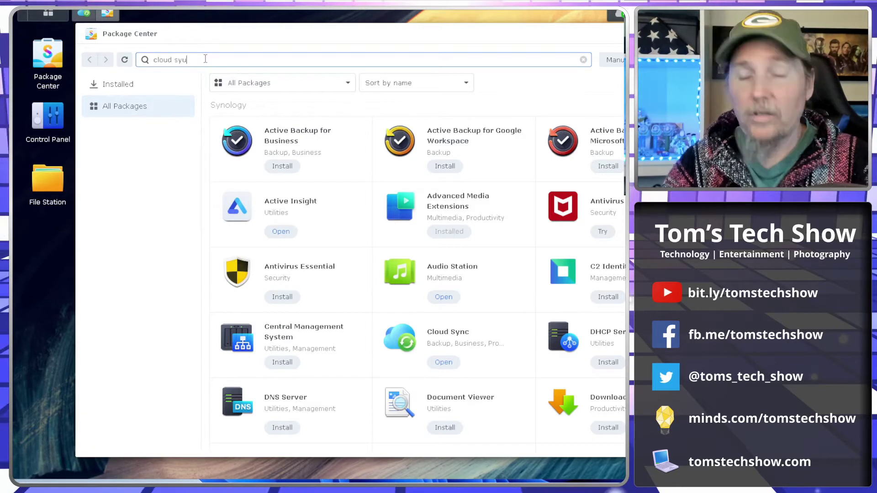
pyautogui.write('nc')
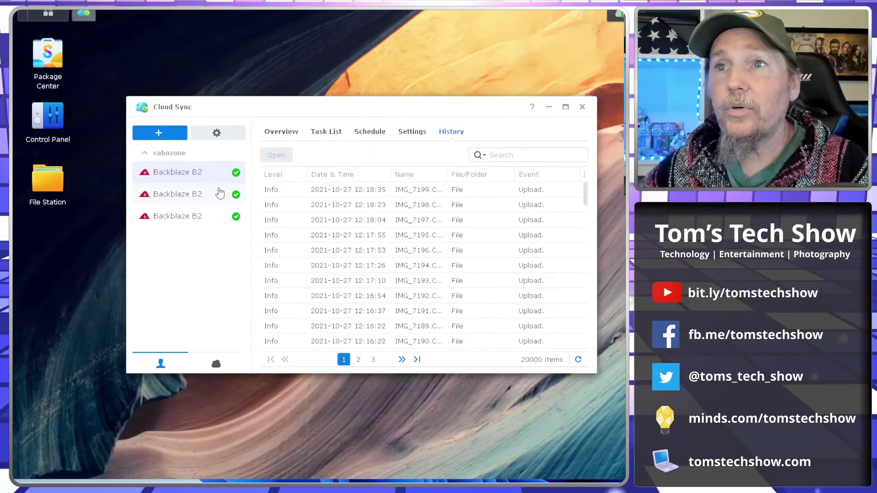
# Add a new Cloud Sync connection with Backblaze B2 as the provider
pyautogui.click(158, 134)
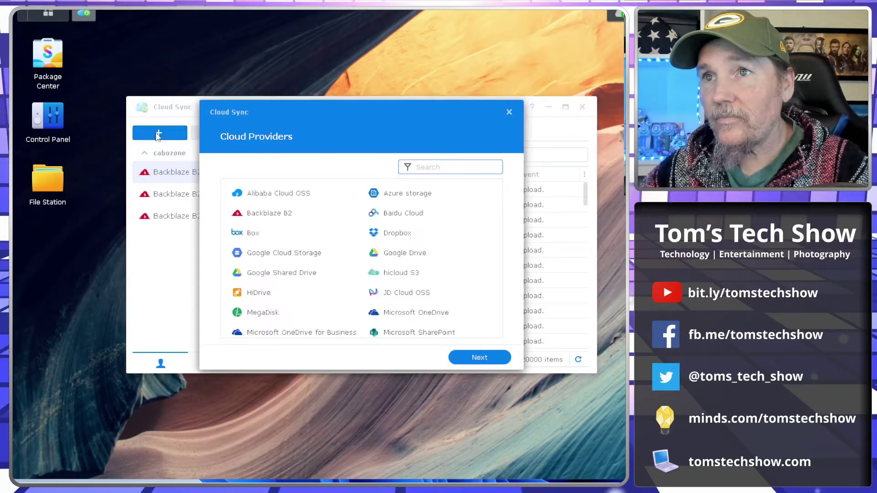
pyautogui.click(265, 215)
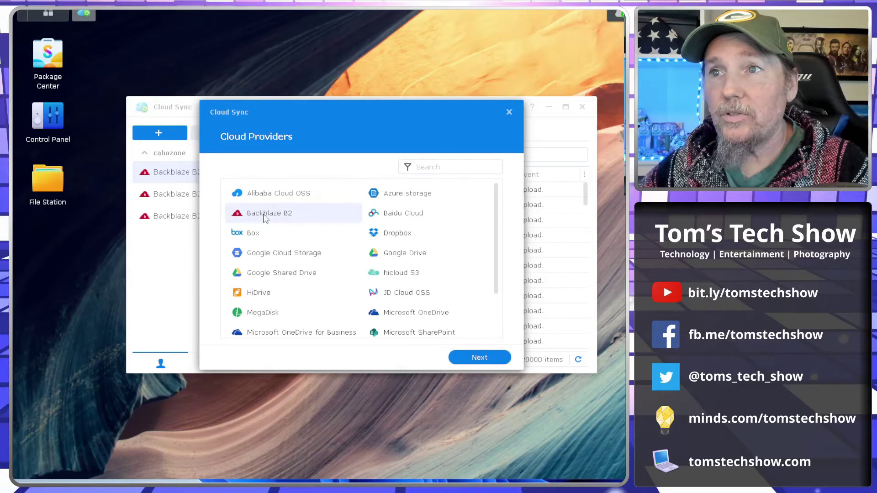
# Paste the B2 key ID and application key, choose bucket TTS-Photos, and connect
pyautogui.click(479, 358)
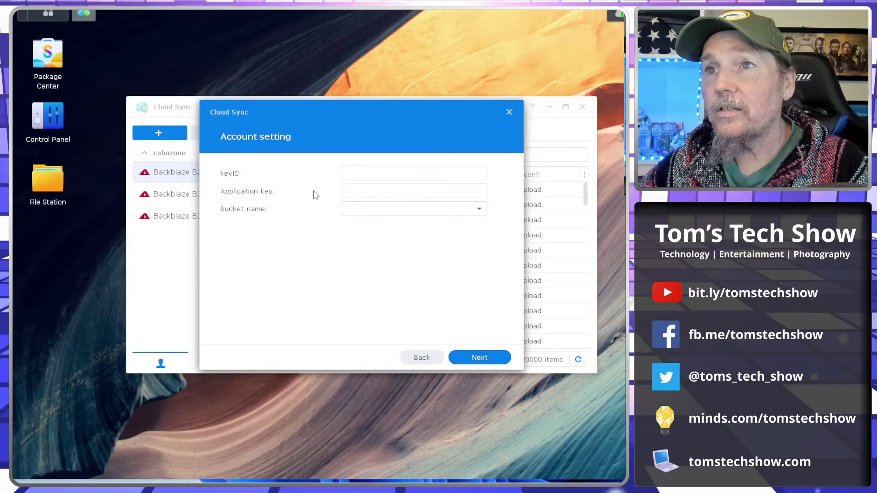
pyautogui.click(357, 171)
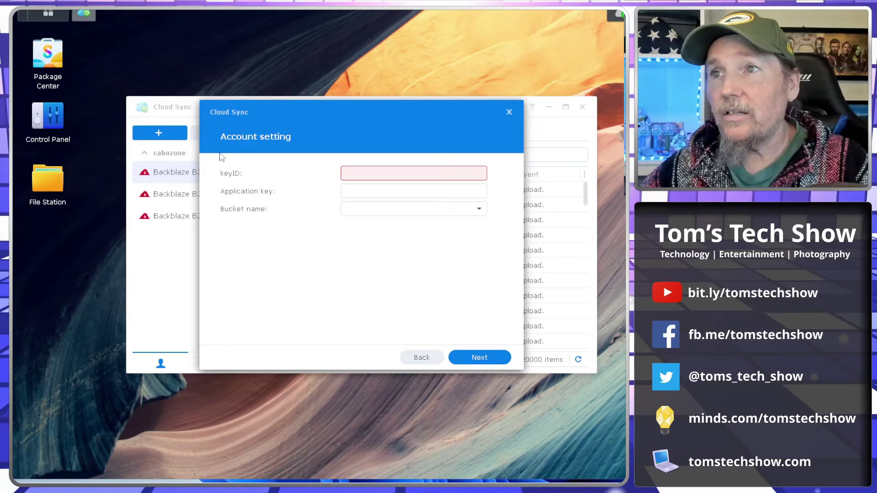
pyautogui.click(359, 174)
pyautogui.write('75f017c2552d')
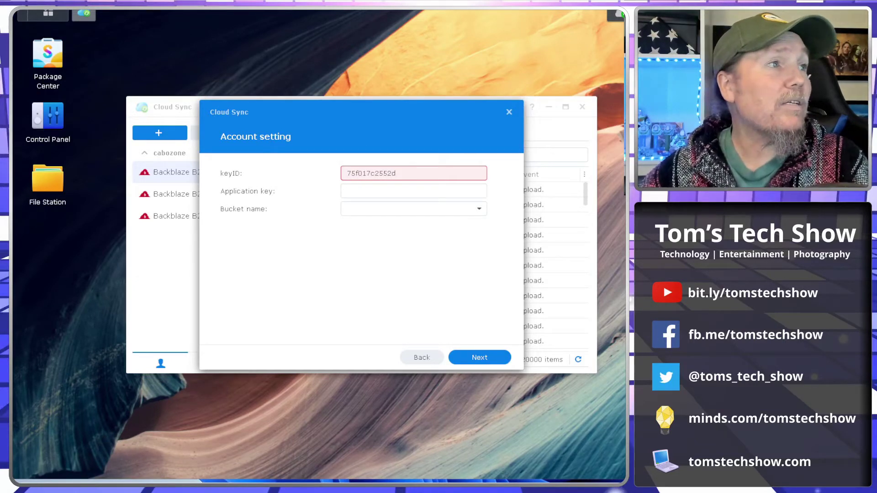
pyautogui.press('Tab')
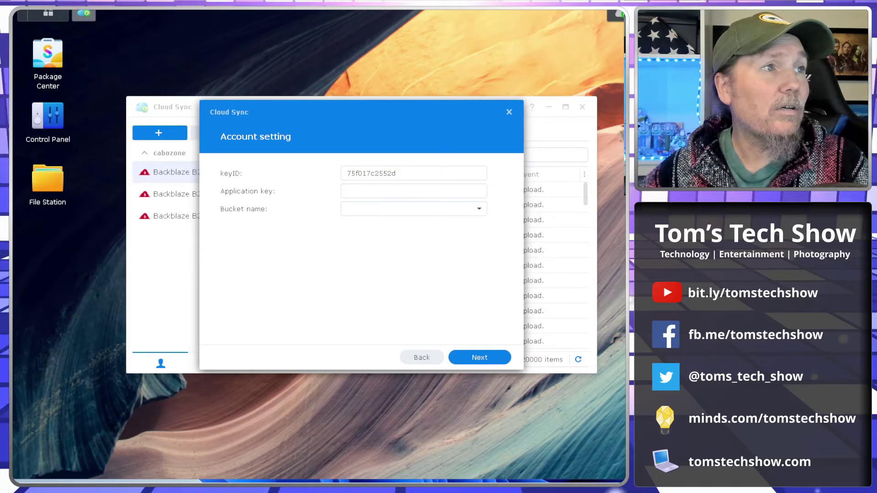
pyautogui.click(352, 191)
pyautogui.hotkey('ctrl', 'v')
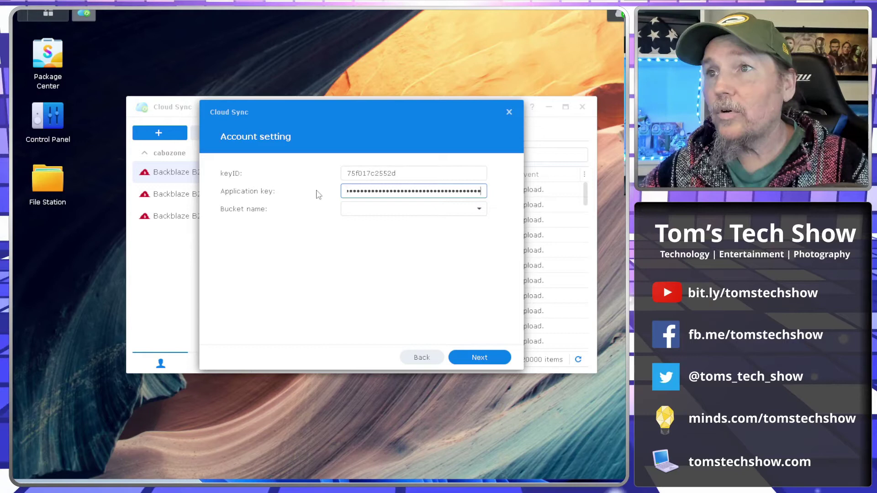
pyautogui.click(478, 211)
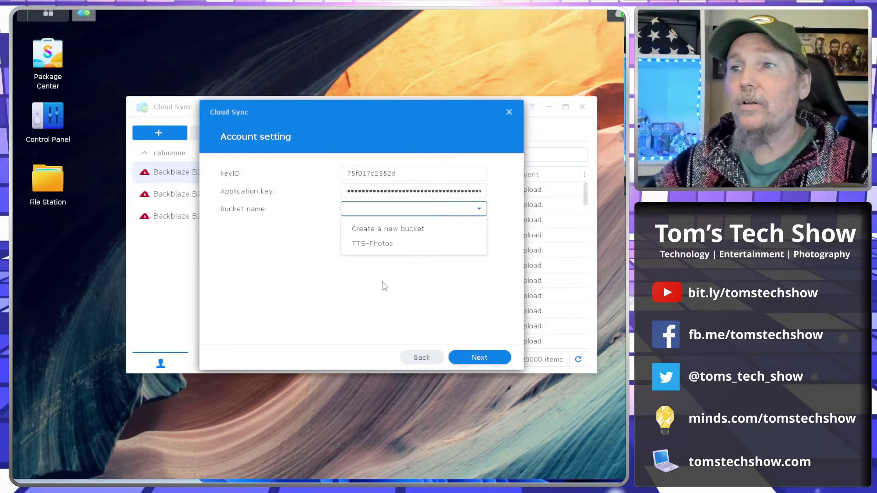
pyautogui.click(370, 245)
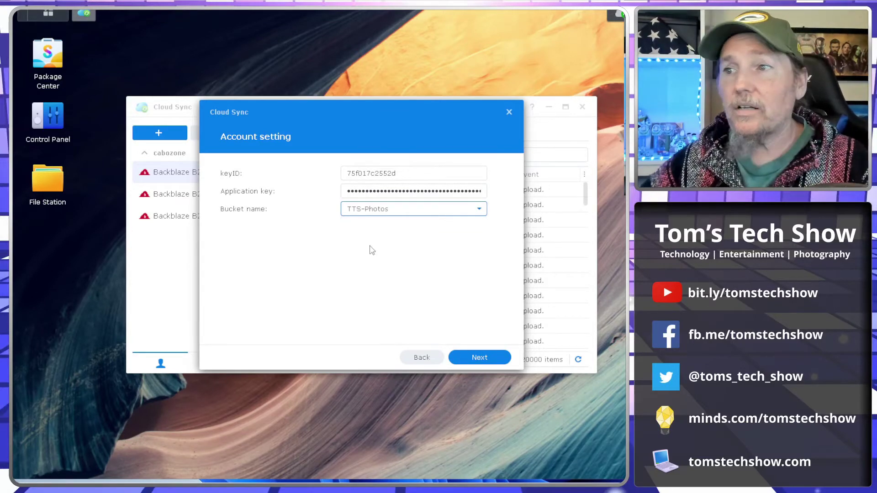
pyautogui.click(475, 357)
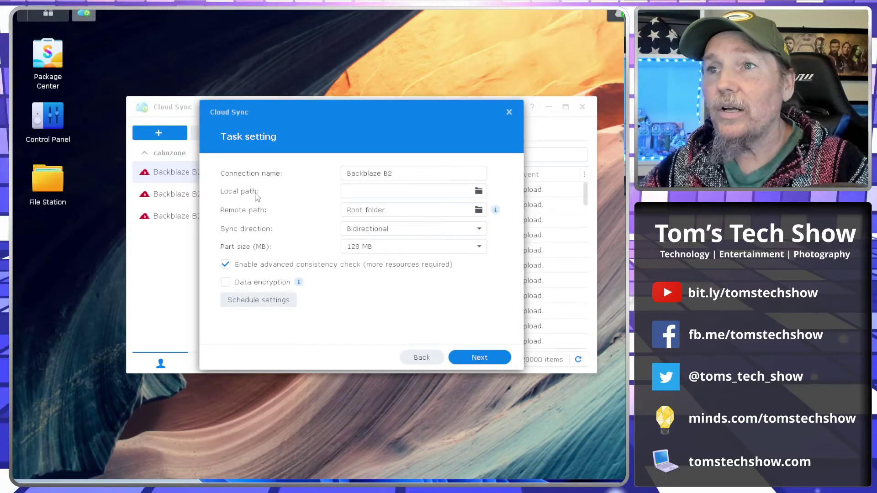
# Browse into the photo folder and select Screenshots as the local path
pyautogui.click(479, 192)
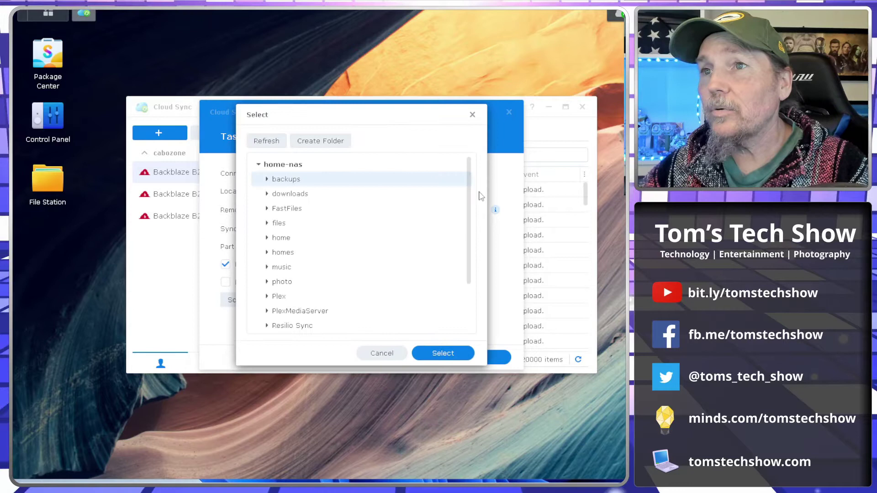
pyautogui.scroll(-2, 269, 254)
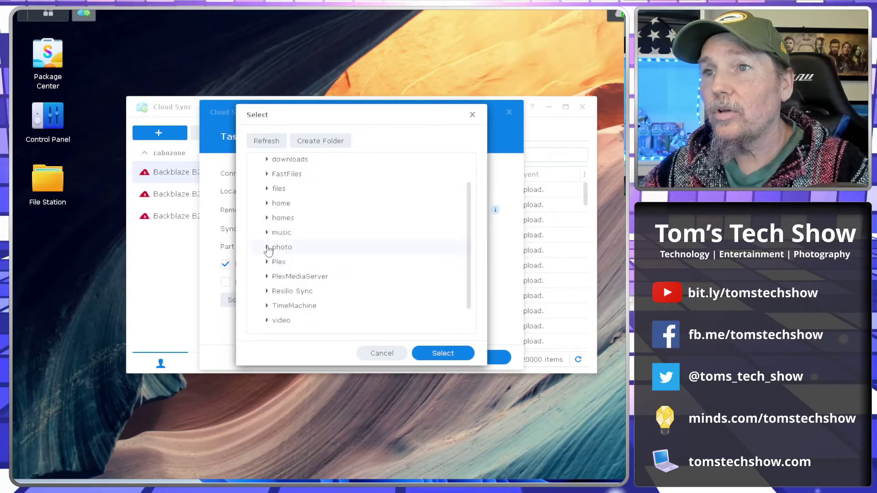
pyautogui.click(268, 247)
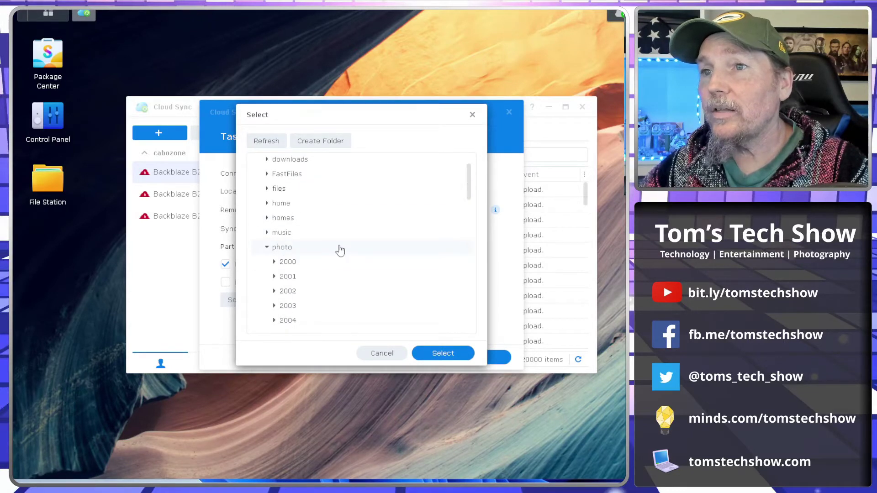
pyautogui.scroll(-5, 340, 249)
pyautogui.scroll(-10, 339, 251)
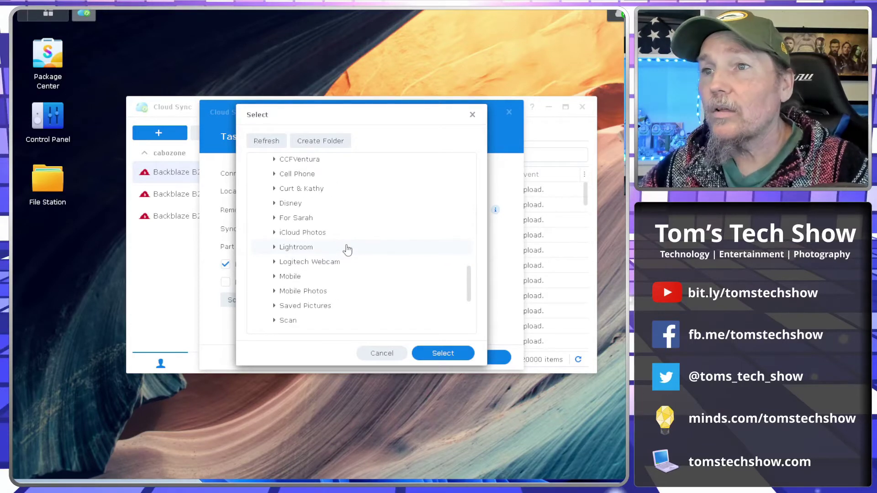
pyautogui.scroll(-2, 347, 249)
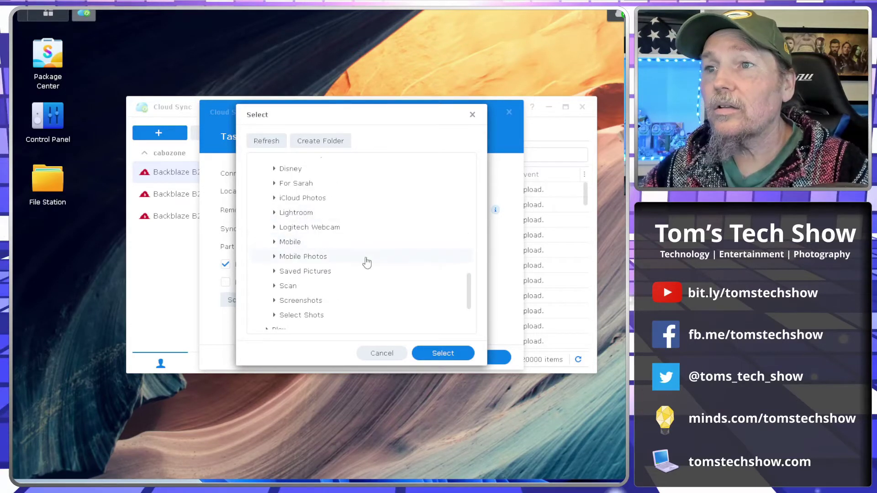
pyautogui.scroll(-3, 367, 263)
pyautogui.click(305, 232)
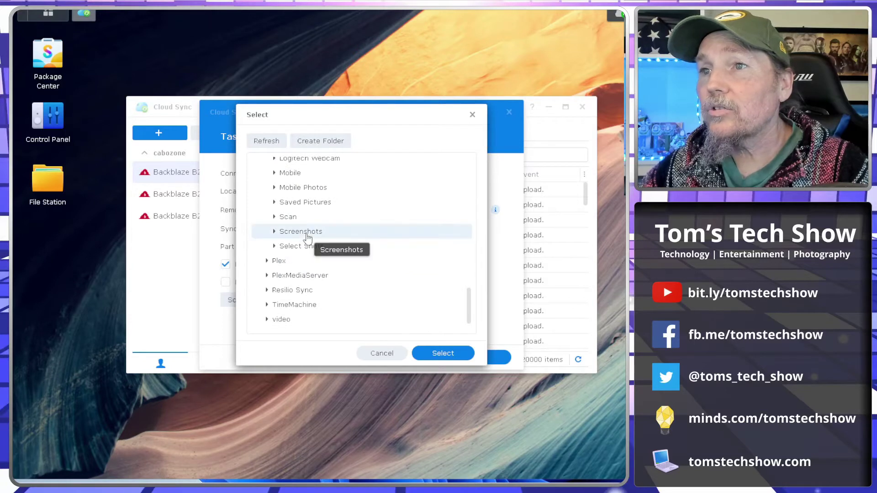
pyautogui.click(443, 355)
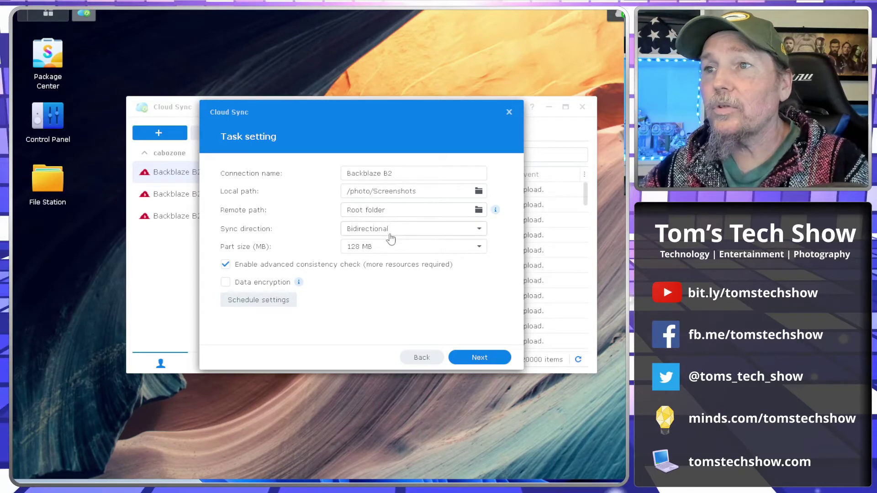
pyautogui.click(479, 229)
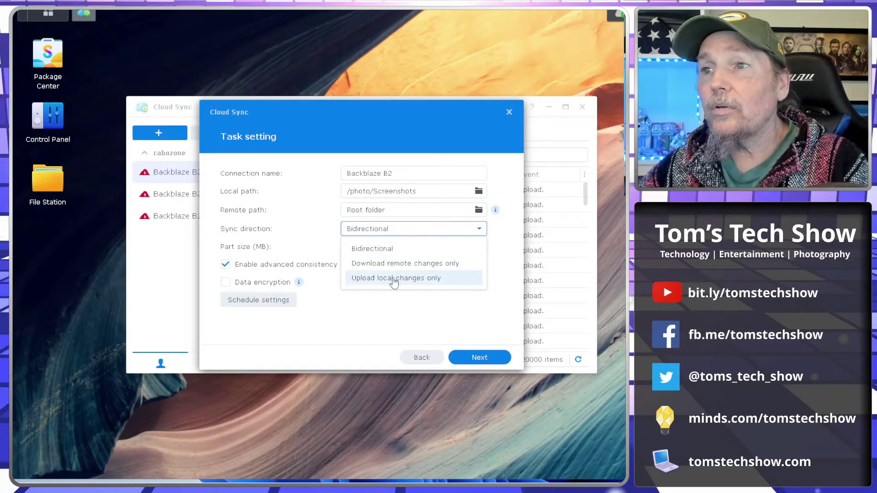
pyautogui.click(296, 207)
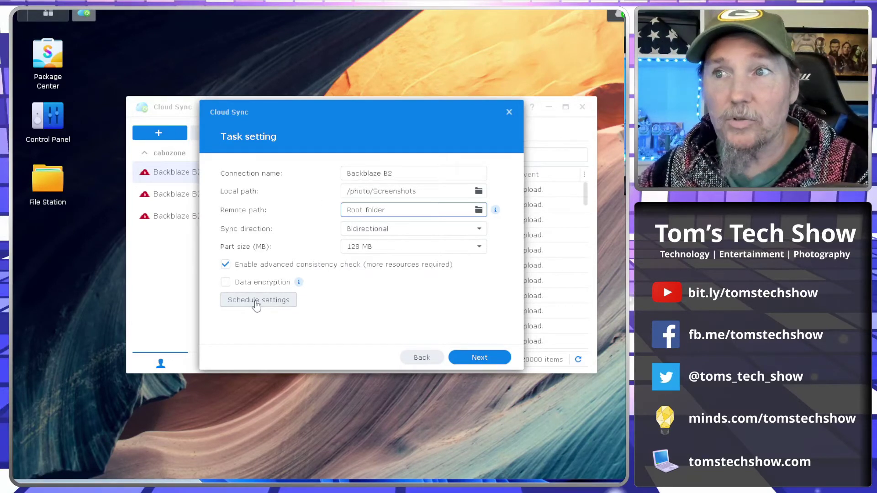
pyautogui.click(258, 307)
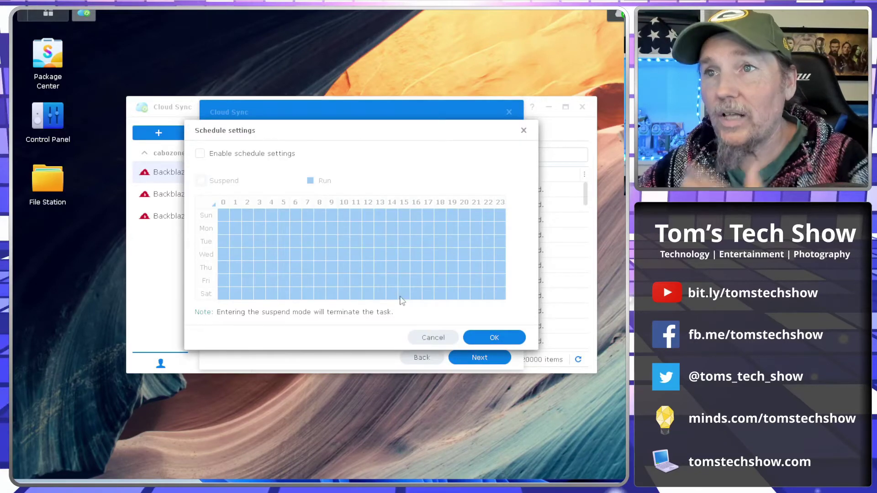
pyautogui.click(201, 154)
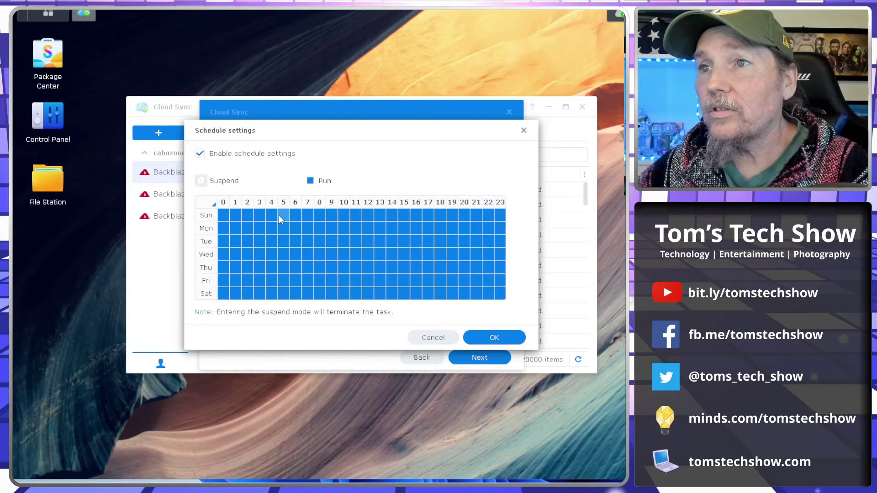
pyautogui.moveTo(278, 215); pyautogui.dragTo(431, 297)
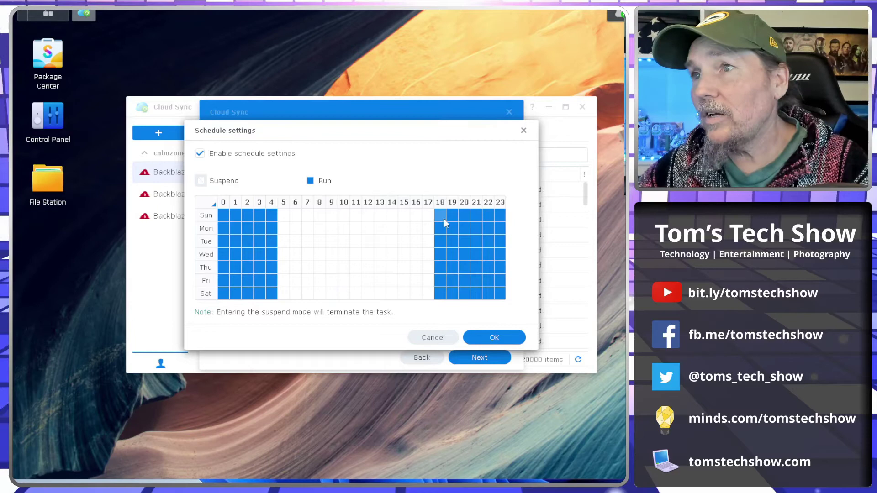
pyautogui.moveTo(444, 219); pyautogui.dragTo(464, 301)
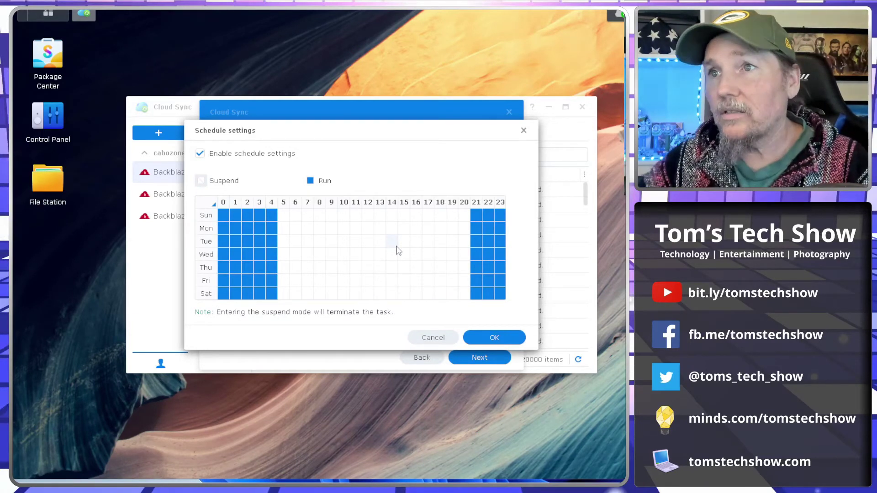
pyautogui.click(432, 337)
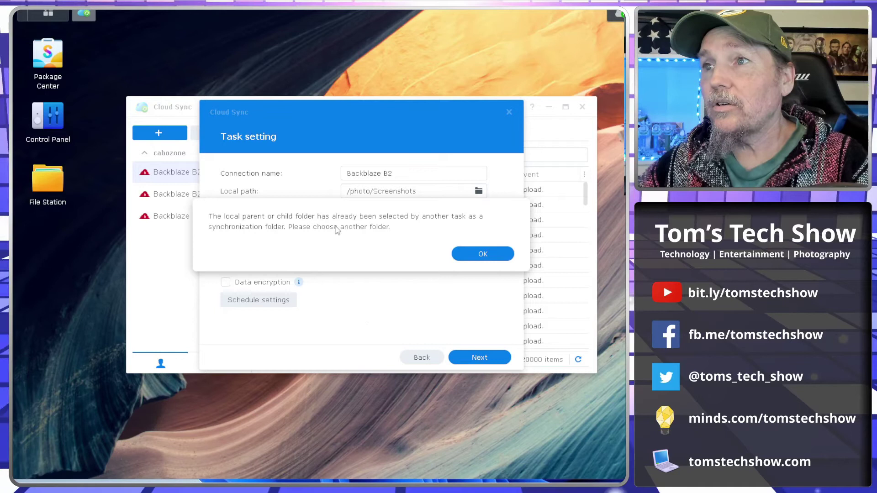
# Dismiss the folder-conflict warning and select FastFiles as the local path instead
pyautogui.click(457, 254)
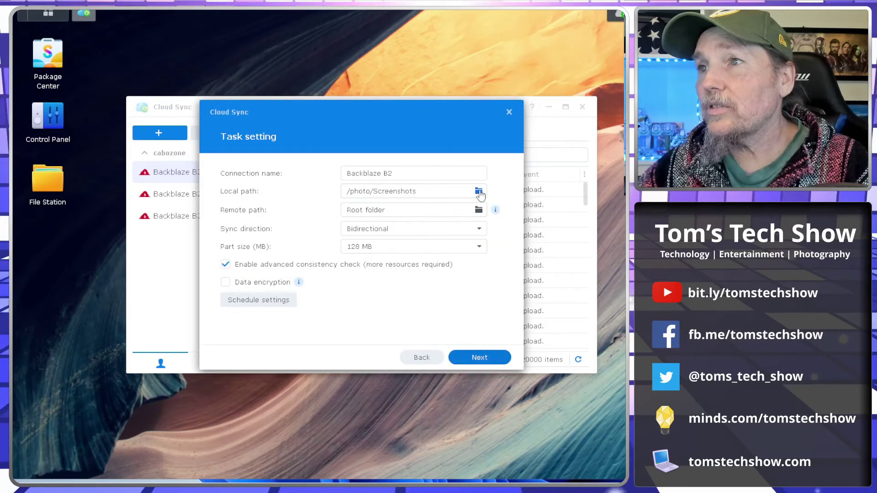
pyautogui.click(479, 192)
pyautogui.scroll(-3, 338, 279)
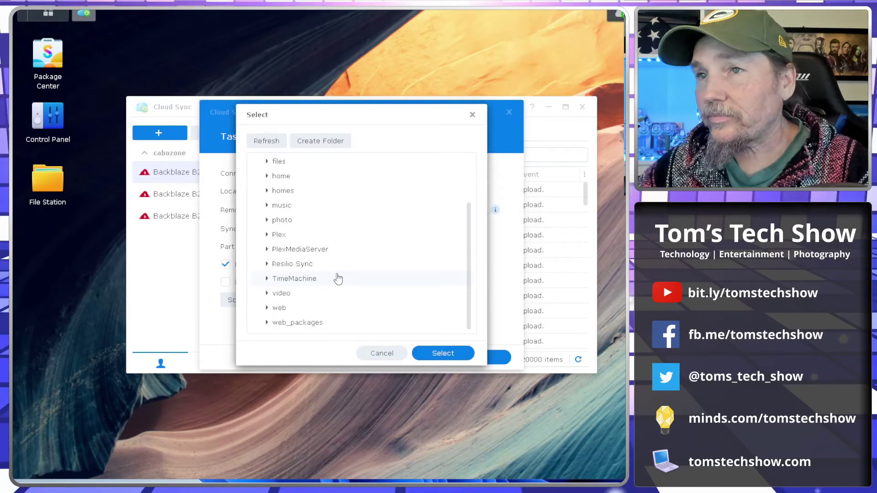
pyautogui.scroll(3, 339, 278)
pyautogui.click(290, 209)
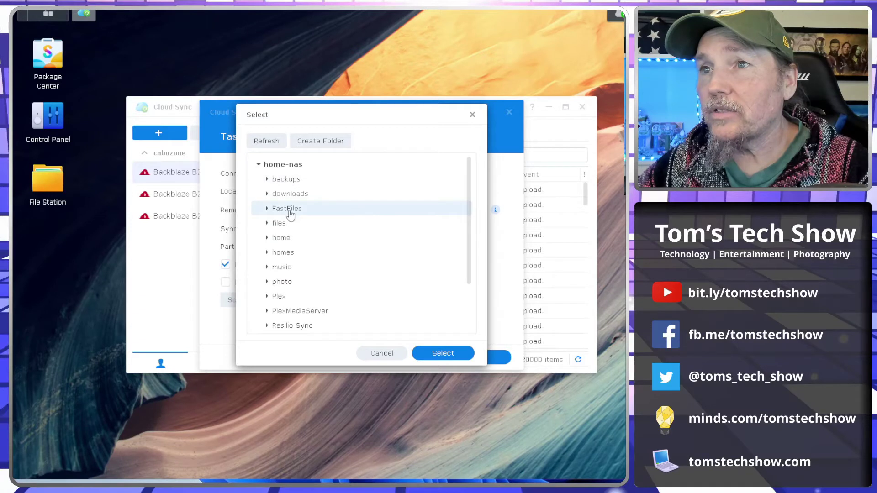
pyautogui.click(438, 353)
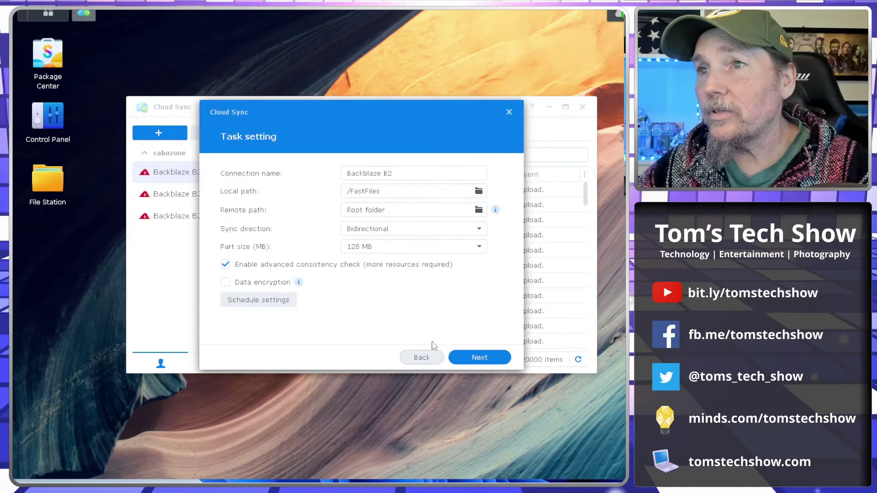
# Finish the sync task from the summary and acknowledge the completion message
pyautogui.click(477, 360)
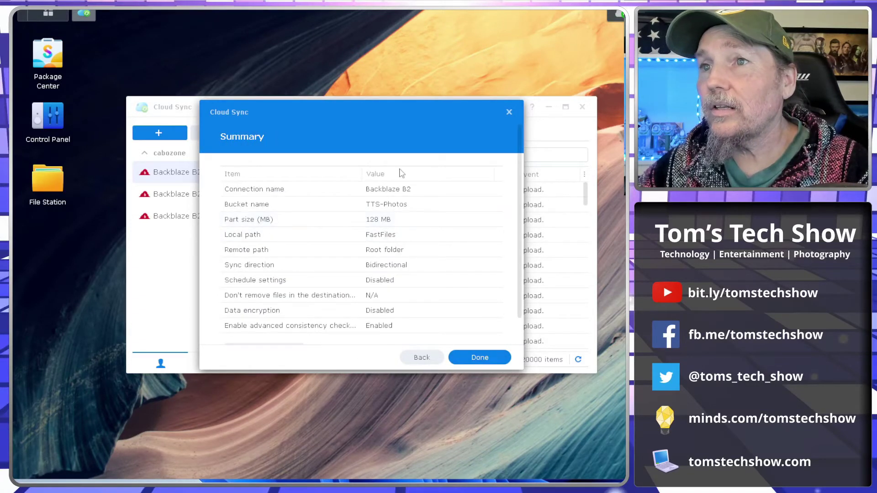
pyautogui.click(481, 358)
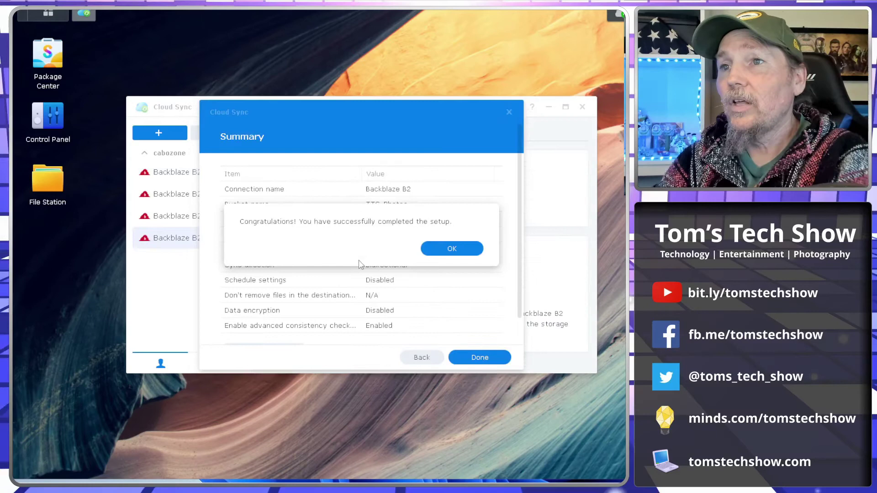
pyautogui.click(450, 249)
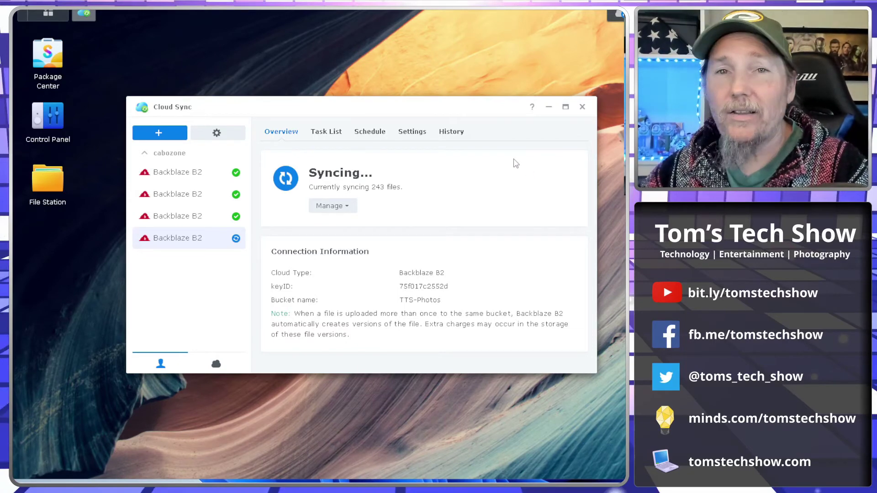
pyautogui.hotkey('ctrl', 'Tab')
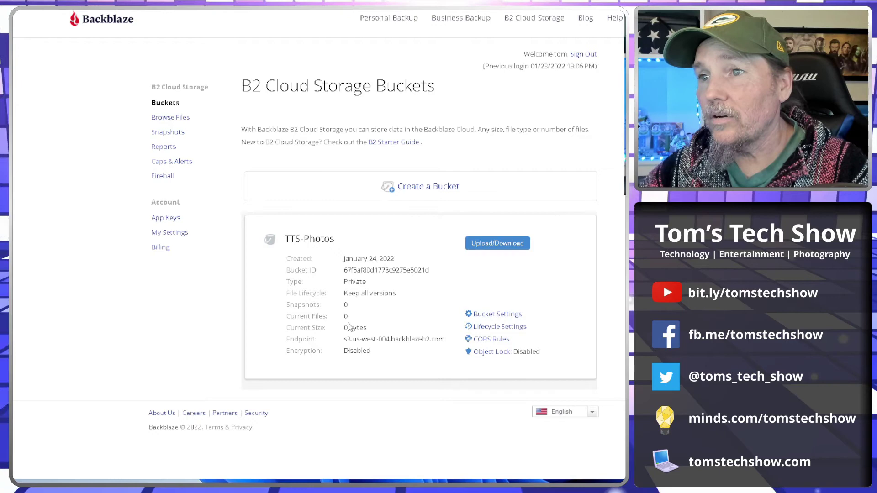
pyautogui.doubleClick(345, 317)
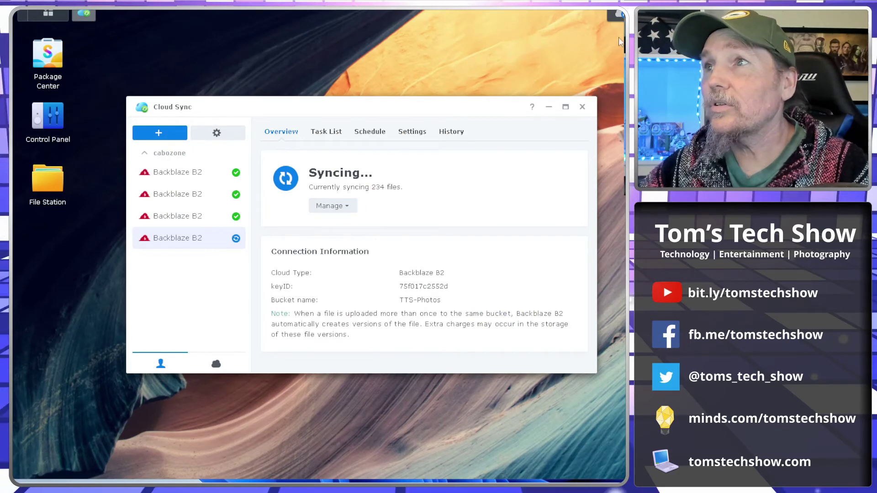
# Scroll through the task's upload history log
pyautogui.click(450, 133)
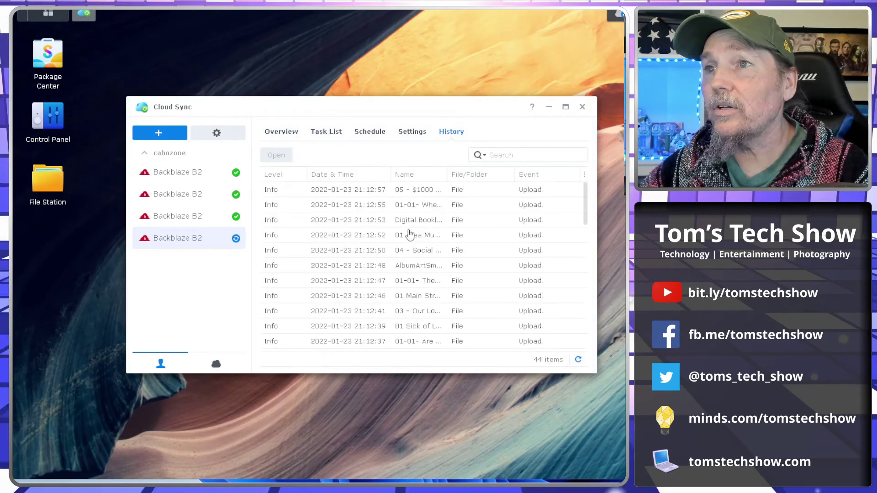
pyautogui.scroll(-5, 406, 287)
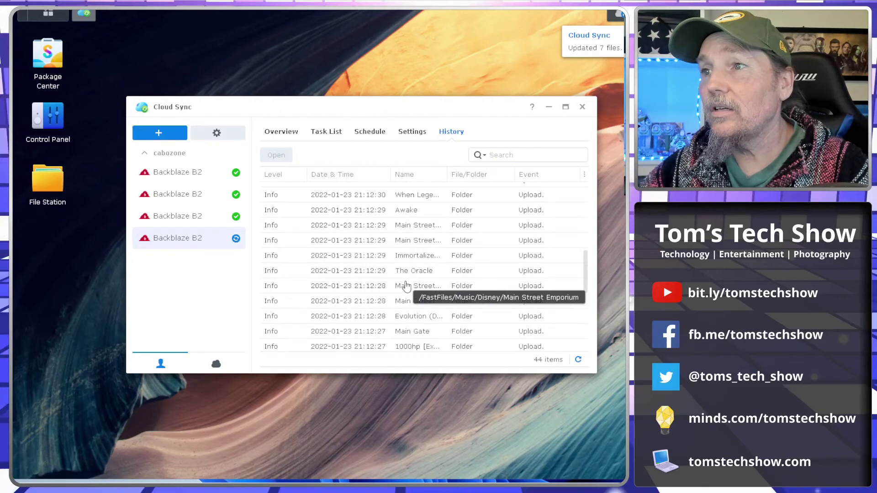
pyautogui.scroll(5, 406, 287)
pyautogui.scroll(-5, 406, 286)
pyautogui.scroll(-5, 486, 270)
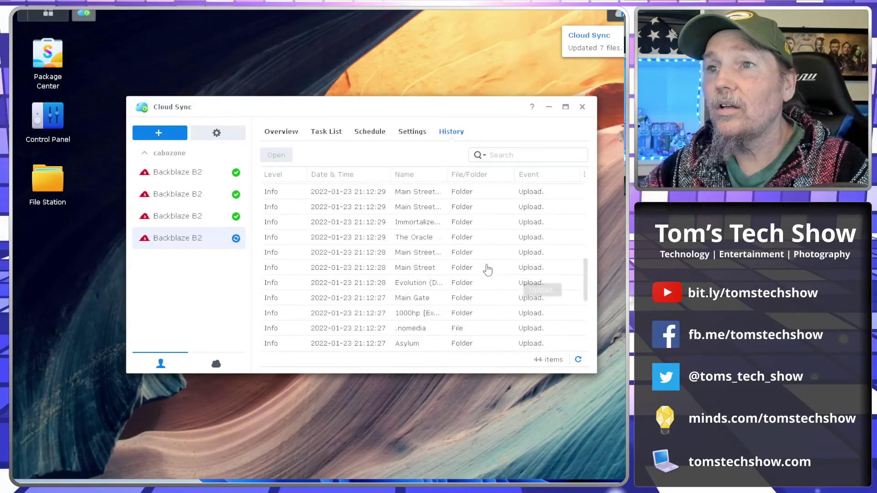
pyautogui.scroll(6, 488, 269)
pyautogui.scroll(5, 488, 269)
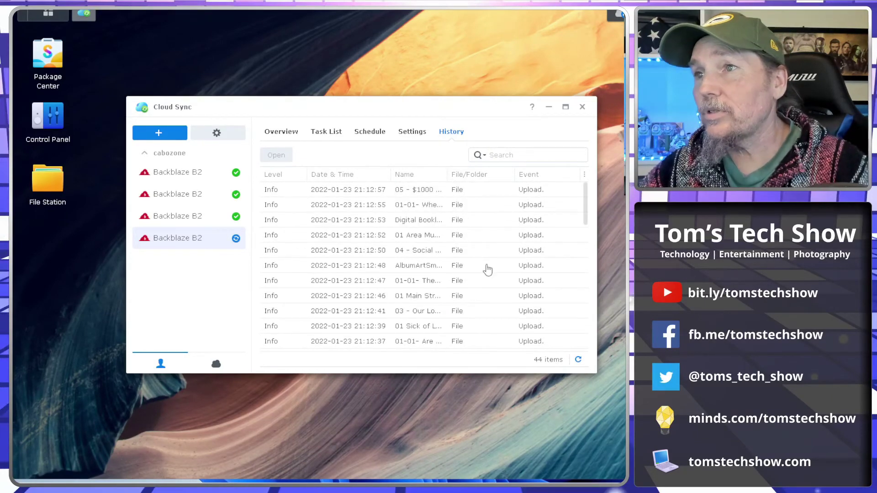
pyautogui.scroll(-5, 487, 270)
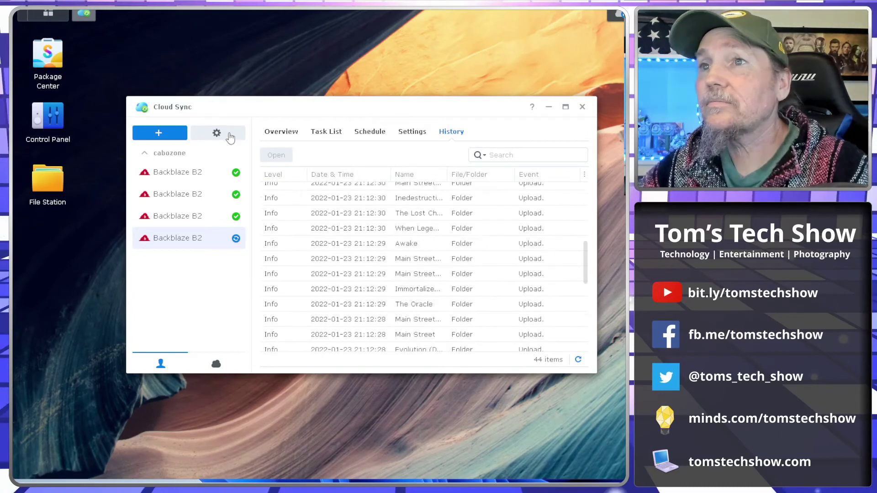
# Check the Task List showing /FastFiles syncing, then return to the Overview
pyautogui.click(284, 132)
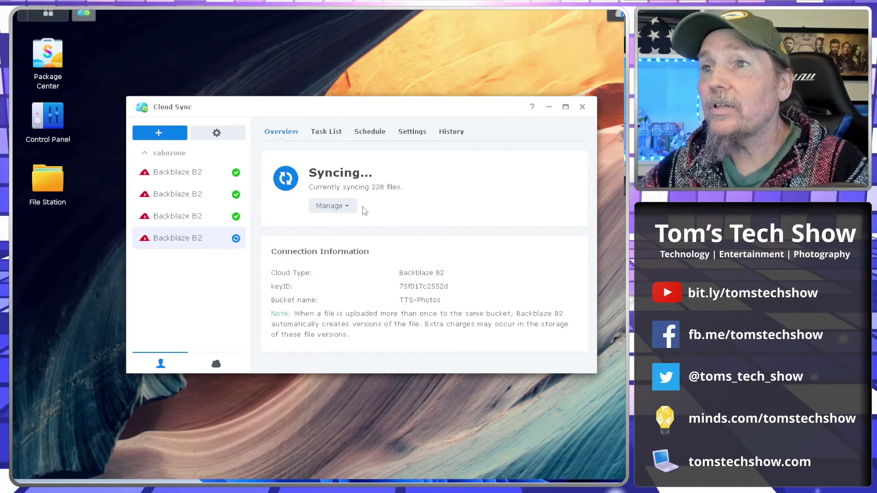
pyautogui.click(336, 134)
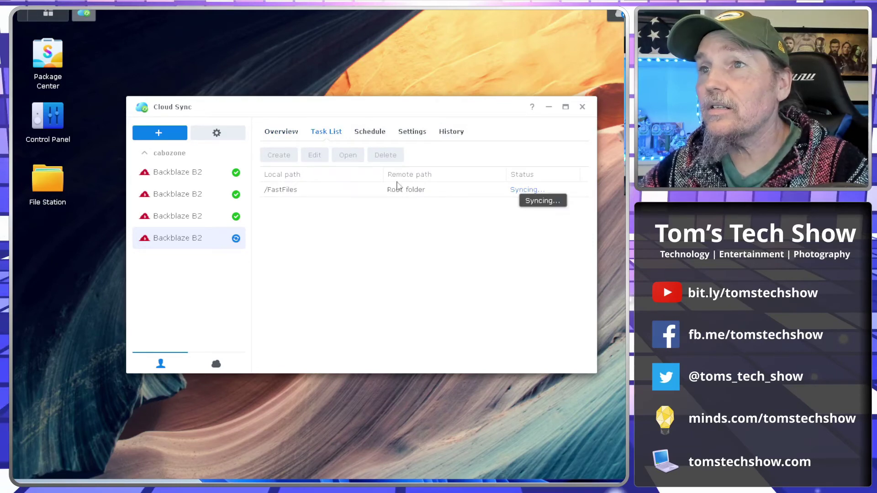
pyautogui.click(281, 131)
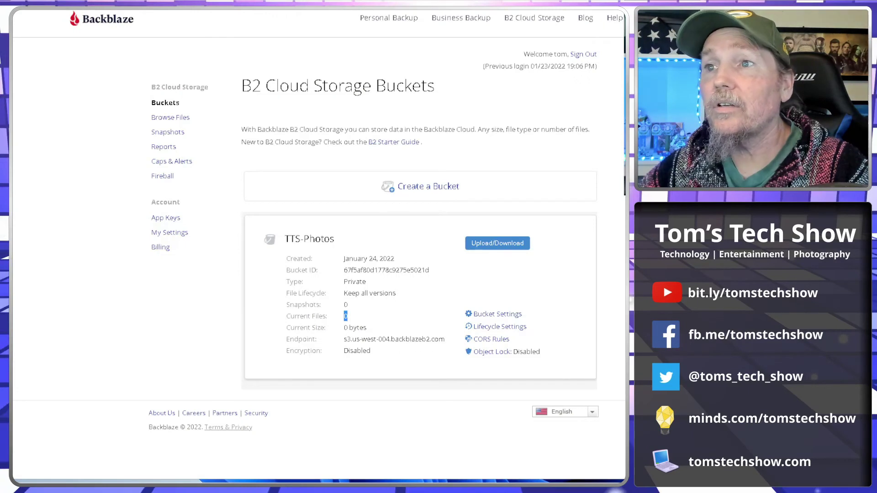
# Refresh the B2 Buckets page and highlight TTS-Photos' 13 current files and 44 MB size
pyautogui.press('F5')
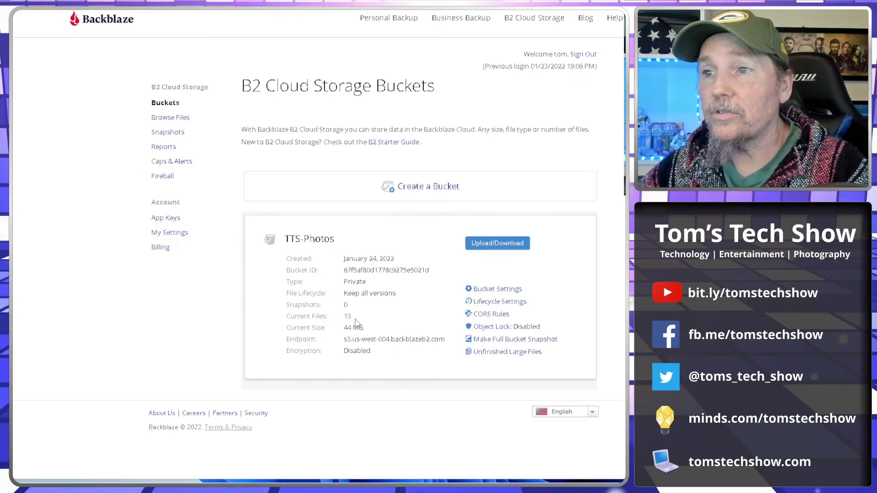
pyautogui.doubleClick(347, 317)
pyautogui.moveTo(371, 331); pyautogui.dragTo(349, 329)
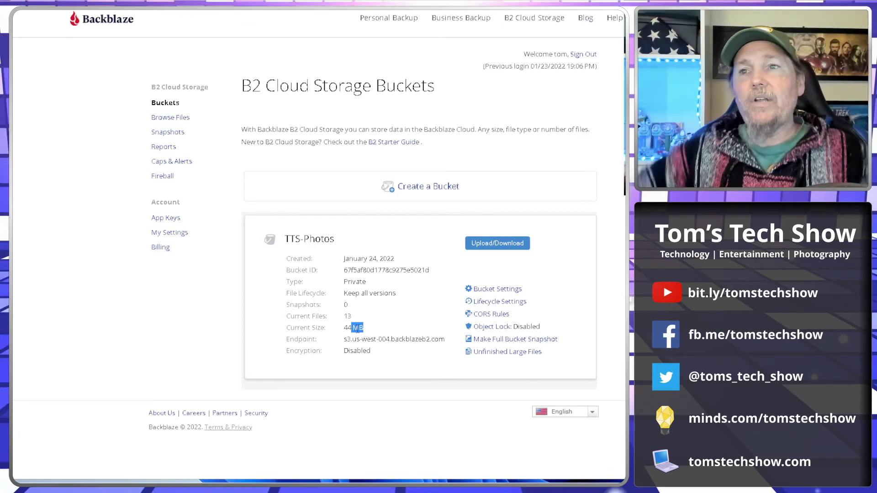
pyautogui.click(178, 301)
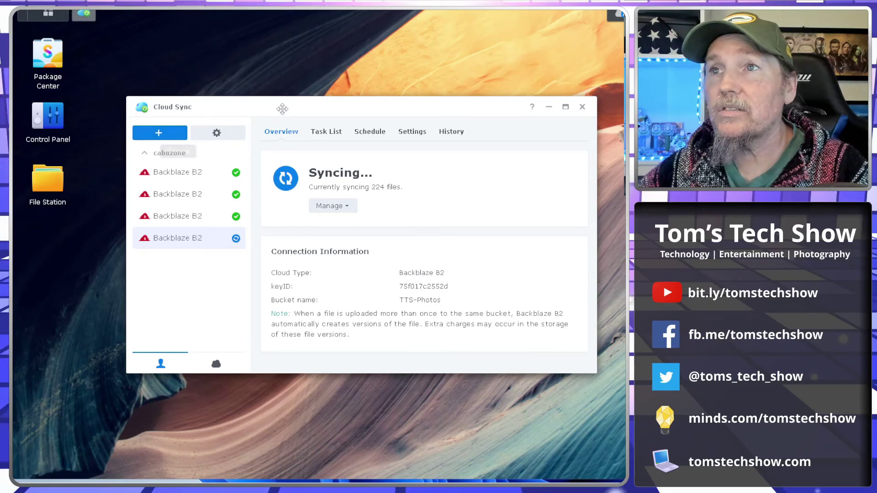
# Nudge the Cloud Sync window up and left to view the TTS-Photos task syncing 224 files
pyautogui.moveTo(283, 108); pyautogui.dragTo(272, 100)
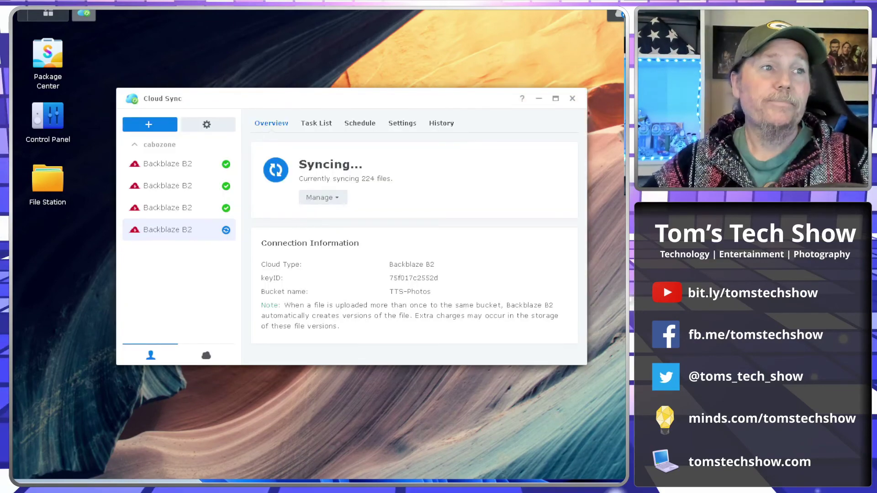